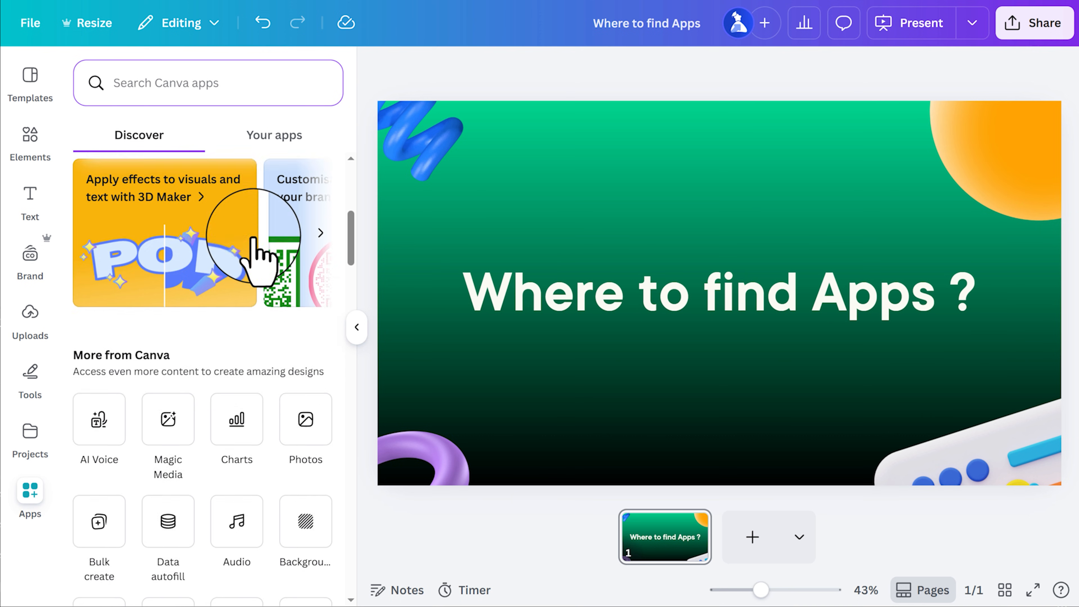
scroll(254, 238, "down", 12)
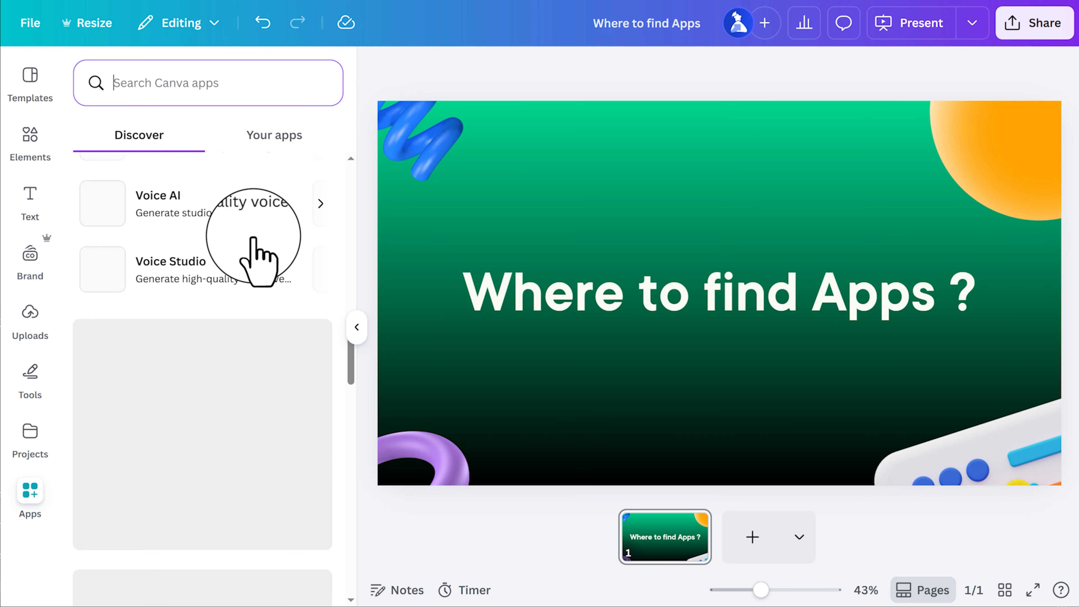
scroll(254, 238, "down", 4)
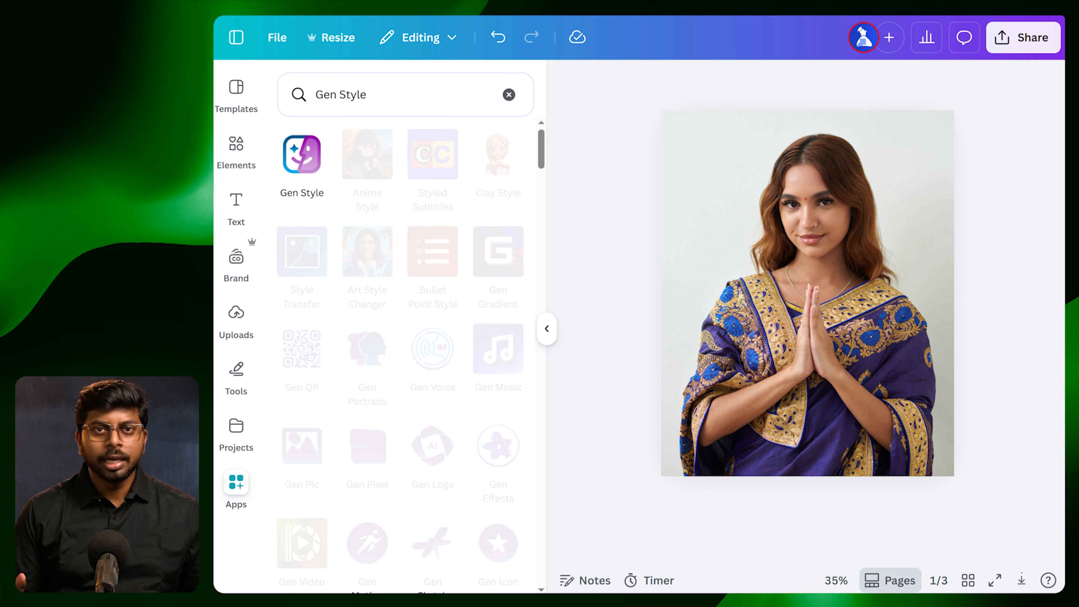
Crop the manga image on page 2 from its left edge across the page to uncover the original portrait beneath.
left_click(862, 349)
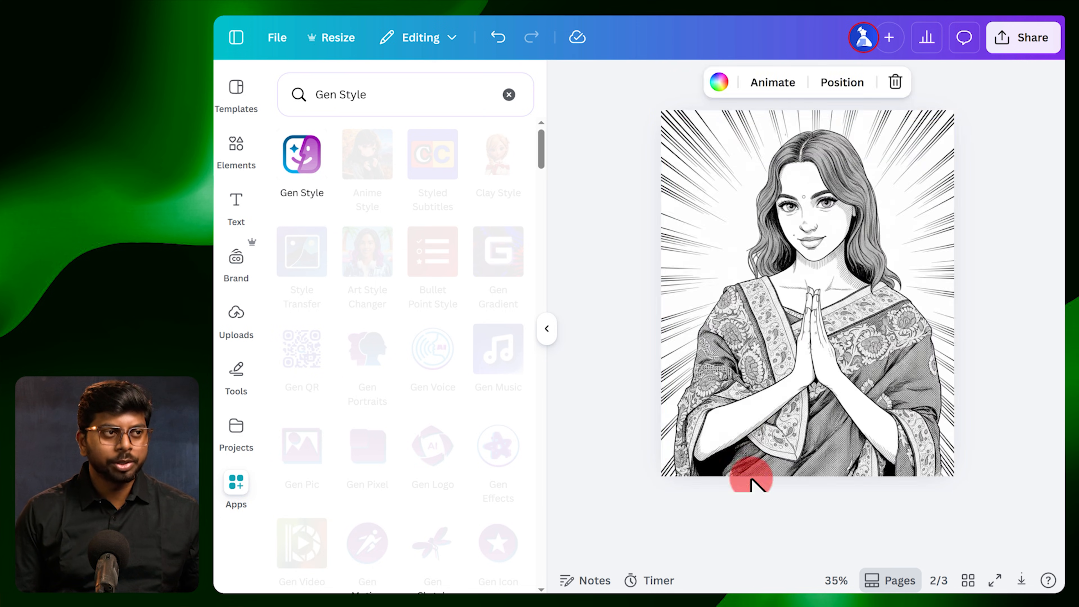
left_click(663, 298)
left_click_drag(656, 298, 955, 300)
left_click(771, 337)
left_click_drag(662, 295, 1060, 313)
left_click(790, 381)
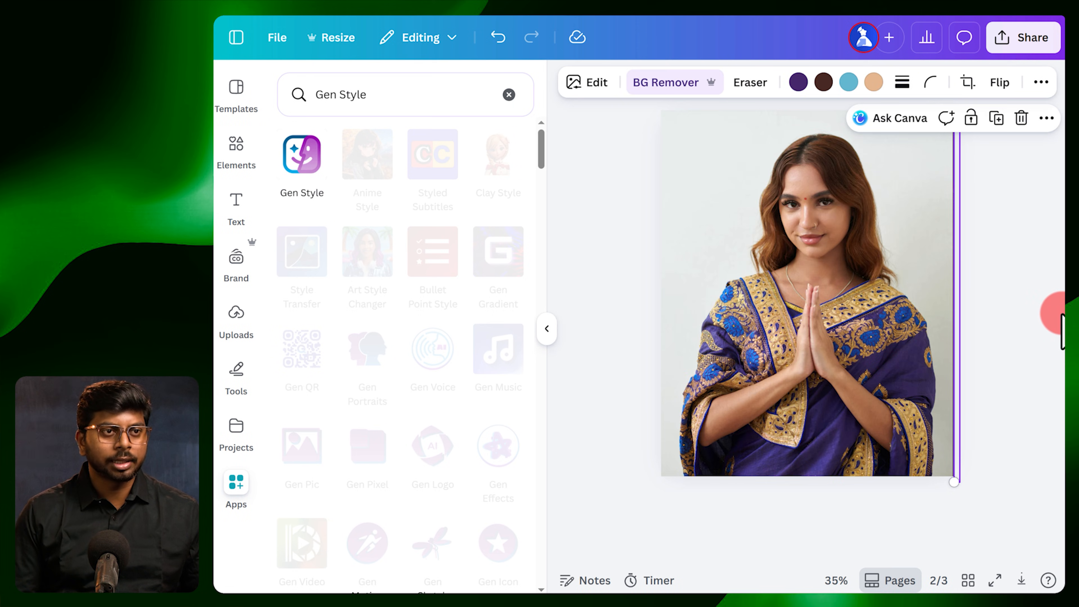
left_click(602, 166)
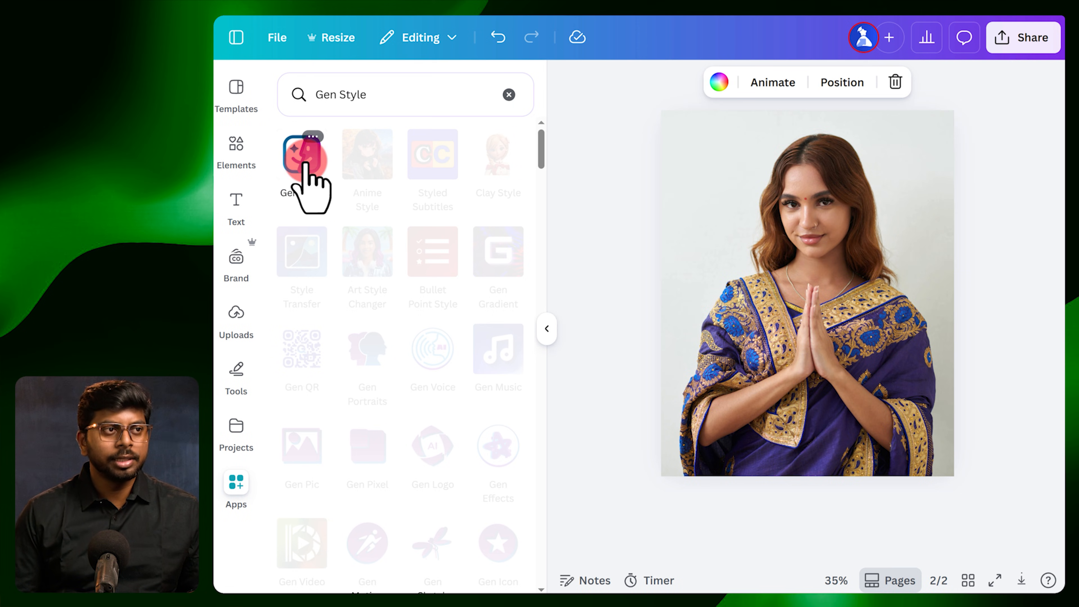
Open the Gen Style app with the portrait photo as its source and choose the Pastel drawing template.
left_click(302, 159)
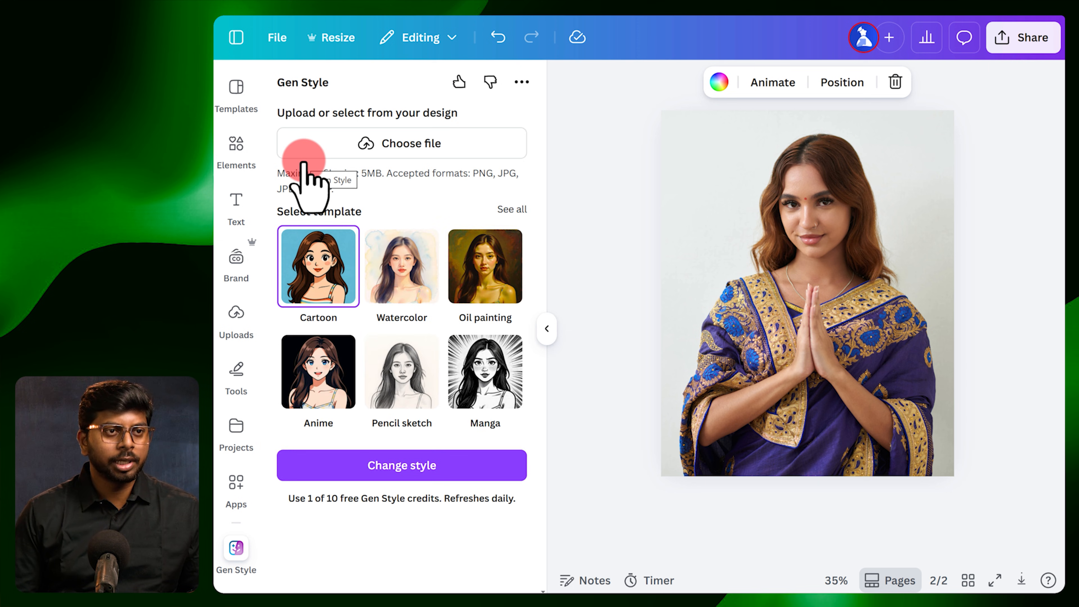
left_click(778, 274)
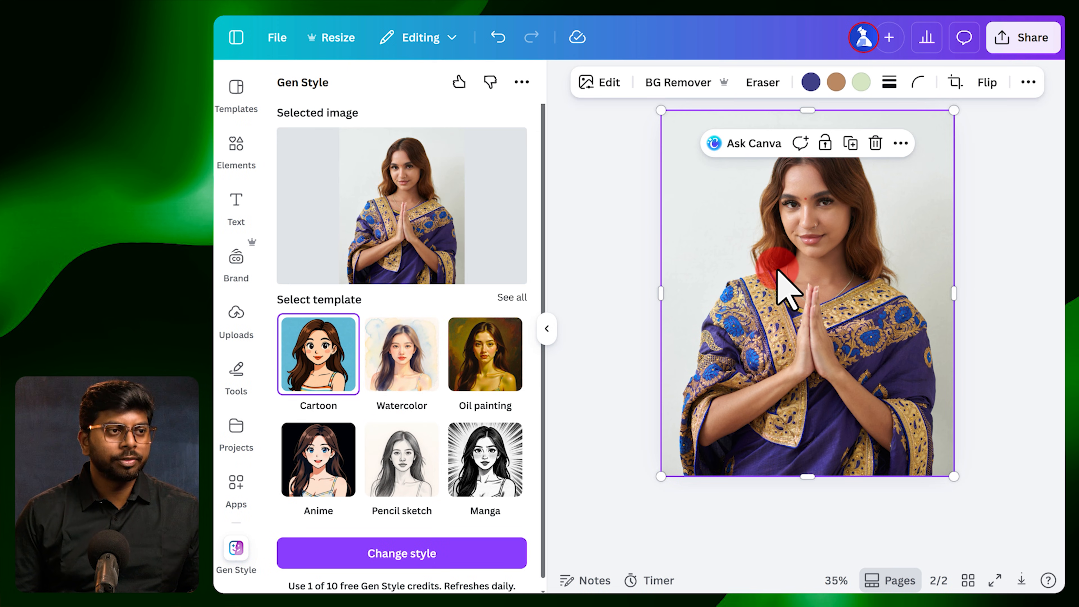
scroll(484, 350, "down", 1)
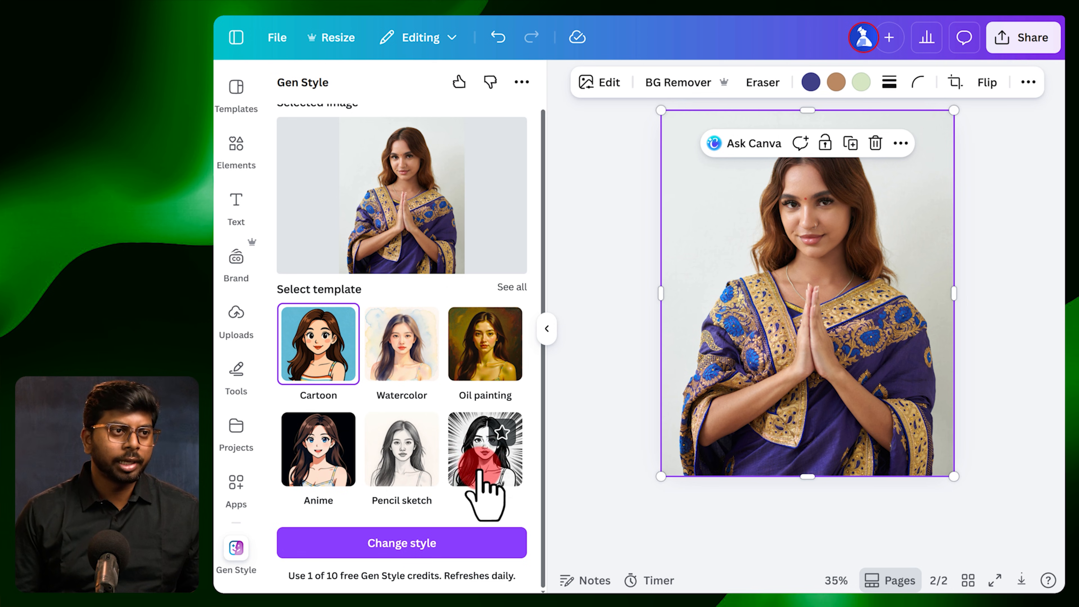
left_click(511, 287)
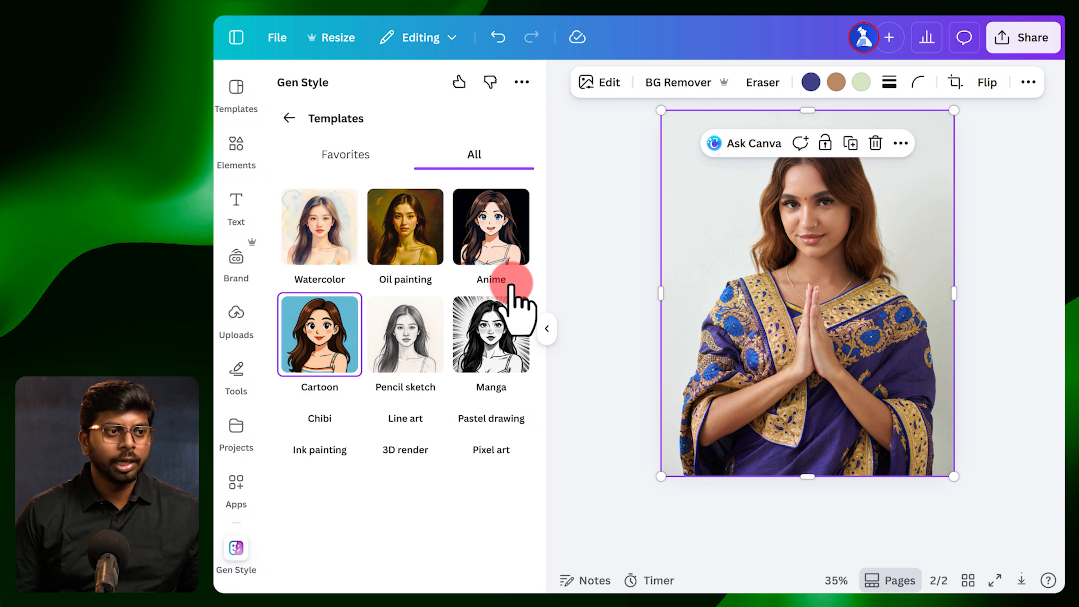
left_click(476, 453)
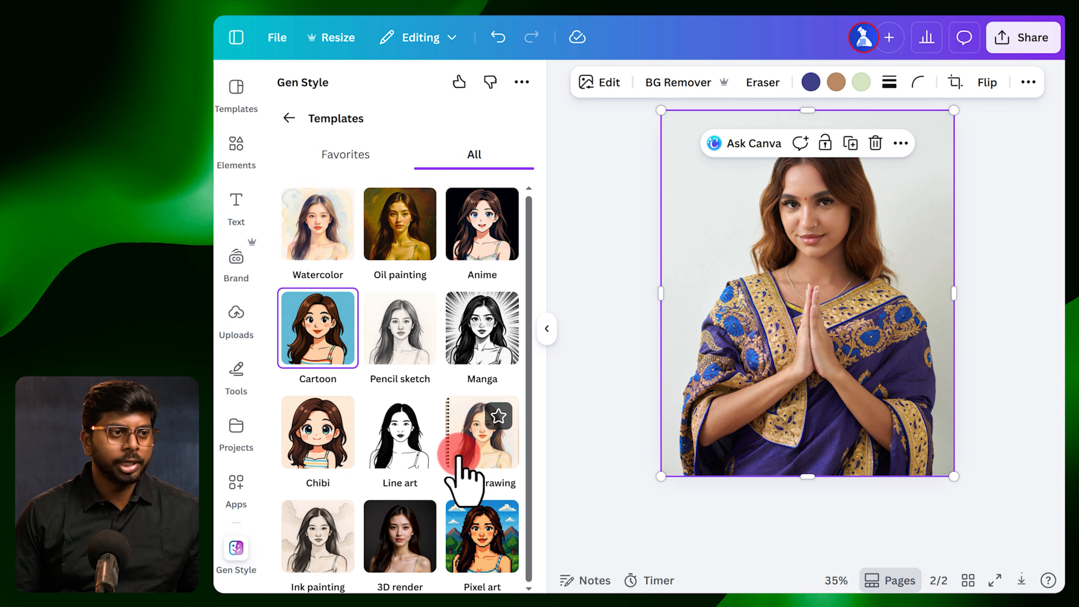
left_click(481, 452)
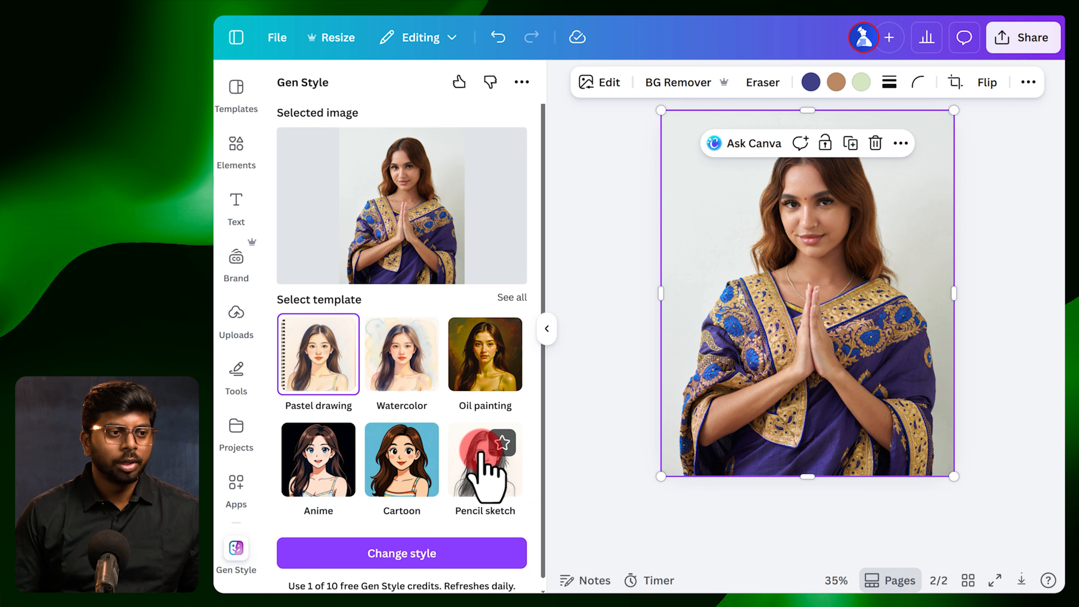
Generate the pastel drawing version of the portrait, compare it with the original, and add it to the design.
left_click(403, 560)
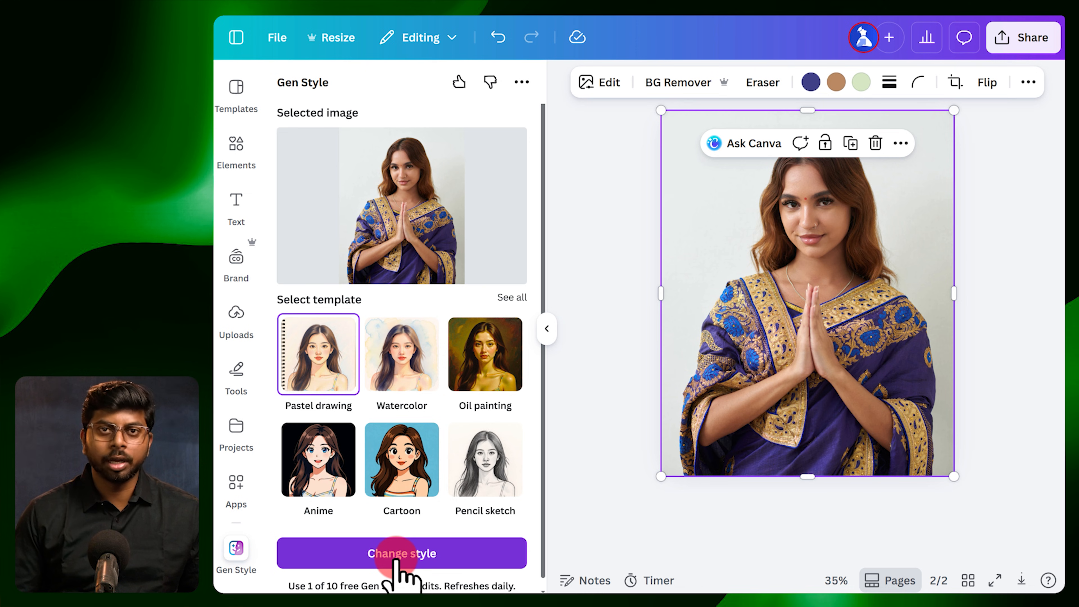
scroll(383, 561, "down", 1)
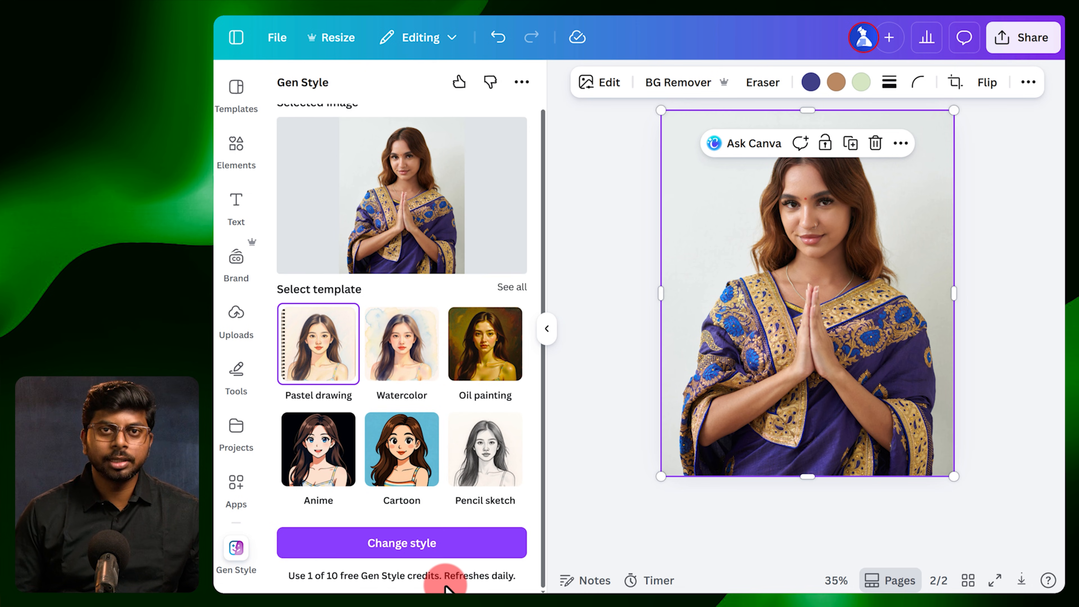
left_click(406, 545)
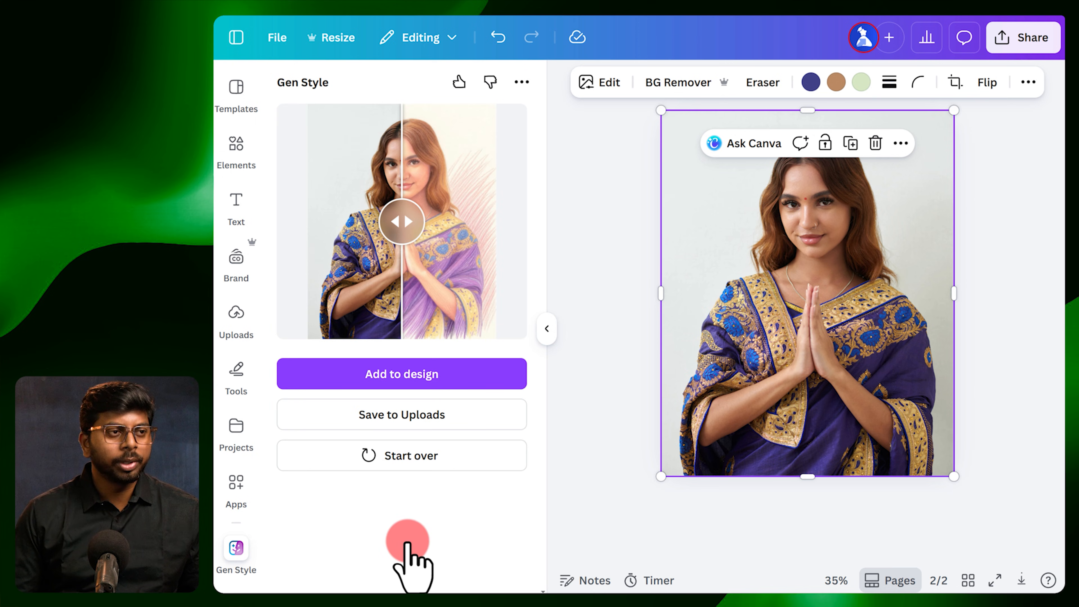
mouse_move(392, 222)
left_mouse_down()
mouse_move(566, 241)
mouse_move(520, 219)
mouse_move(254, 221)
mouse_move(551, 219)
mouse_move(256, 220)
mouse_move(297, 364)
left_mouse_up()
left_click(297, 372)
Move the added pastel portrait to the page's upper-left area and enlarge it to cover the page.
left_click(807, 333)
mouse_move(809, 333)
left_mouse_down()
mouse_move(776, 226)
mouse_move(742, 207)
left_mouse_up()
mouse_move(778, 256)
left_mouse_down()
mouse_move(924, 458)
mouse_move(952, 476)
left_mouse_up()
left_click(981, 419)
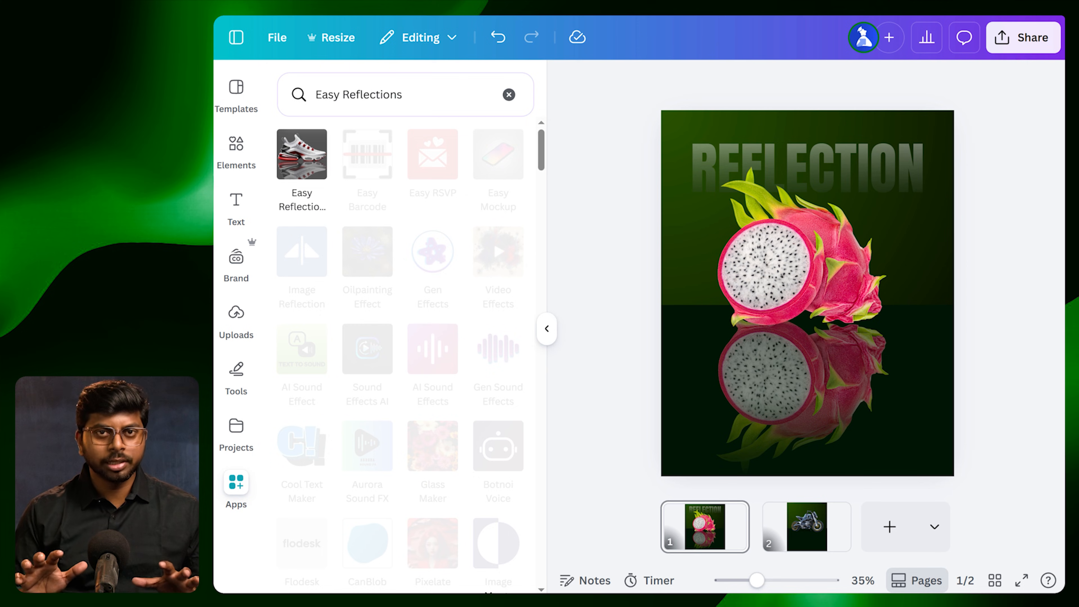
left_click(698, 133)
left_click(837, 434)
left_click(771, 393)
left_click(755, 251)
left_click(746, 429)
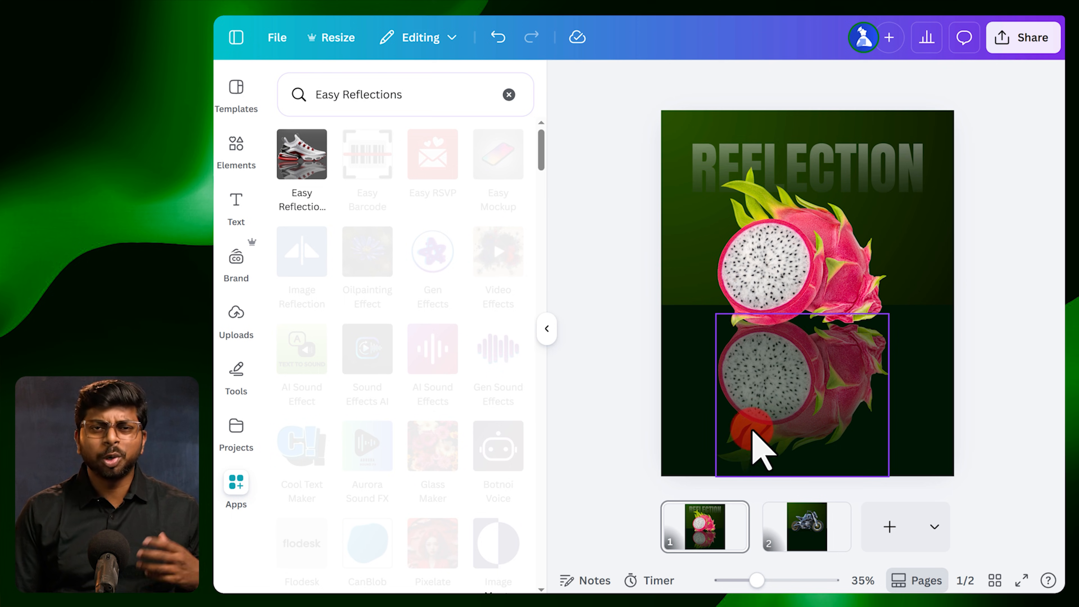
left_click(994, 180)
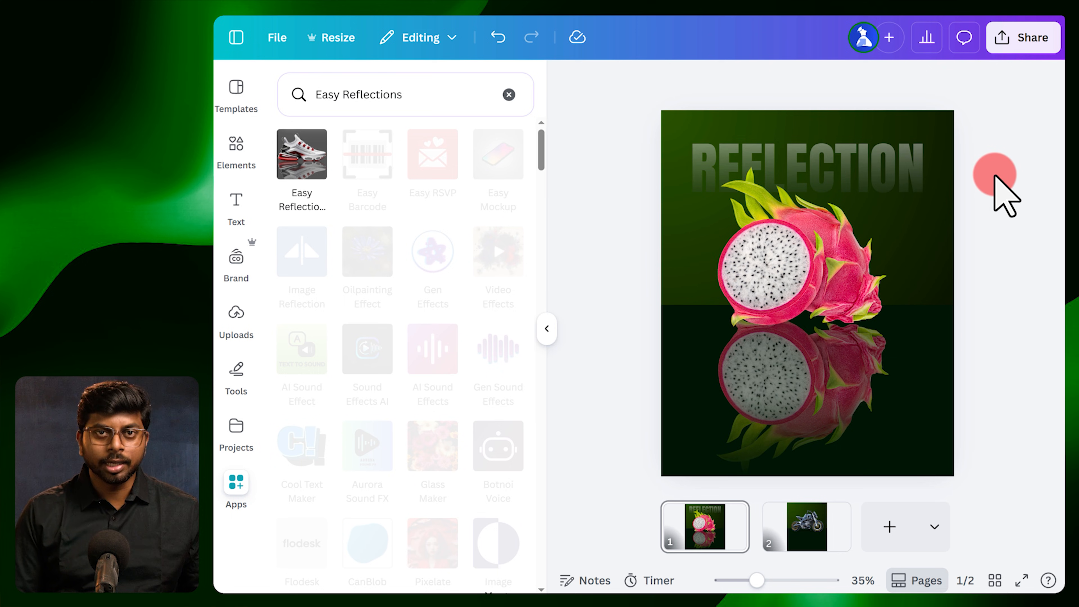
Open page 2 and create a reflection of the motorcycle with the Easy Reflections app.
left_click(818, 538)
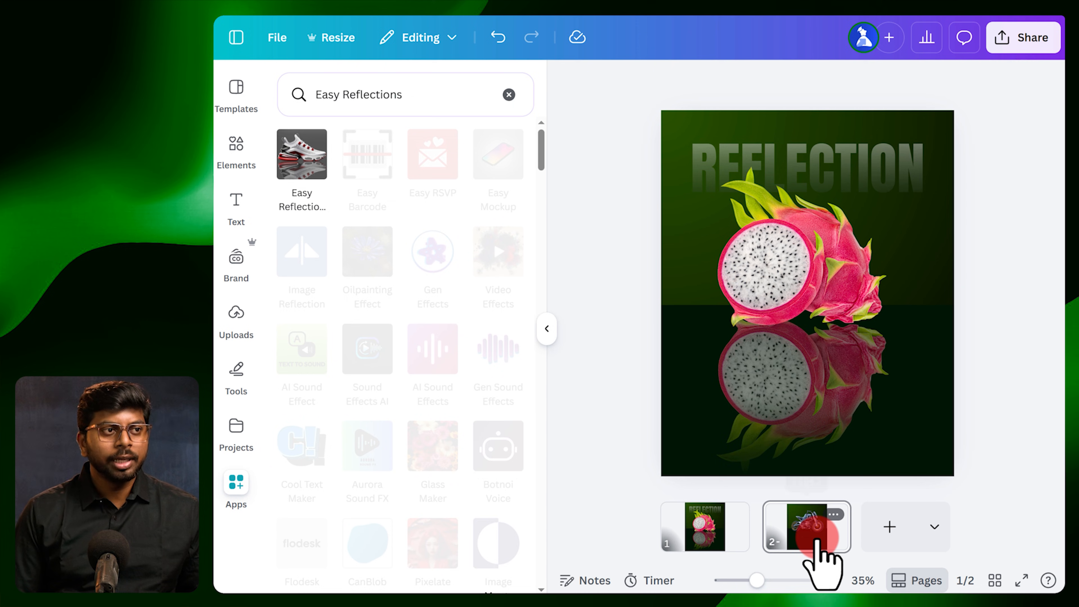
left_click(295, 157)
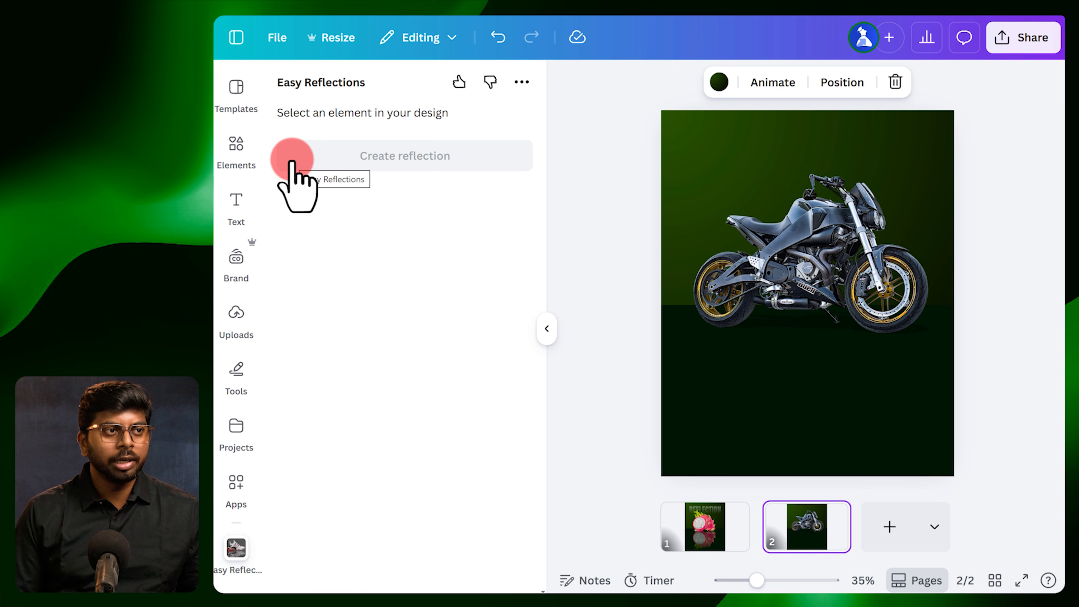
left_click(825, 240)
left_click(798, 249)
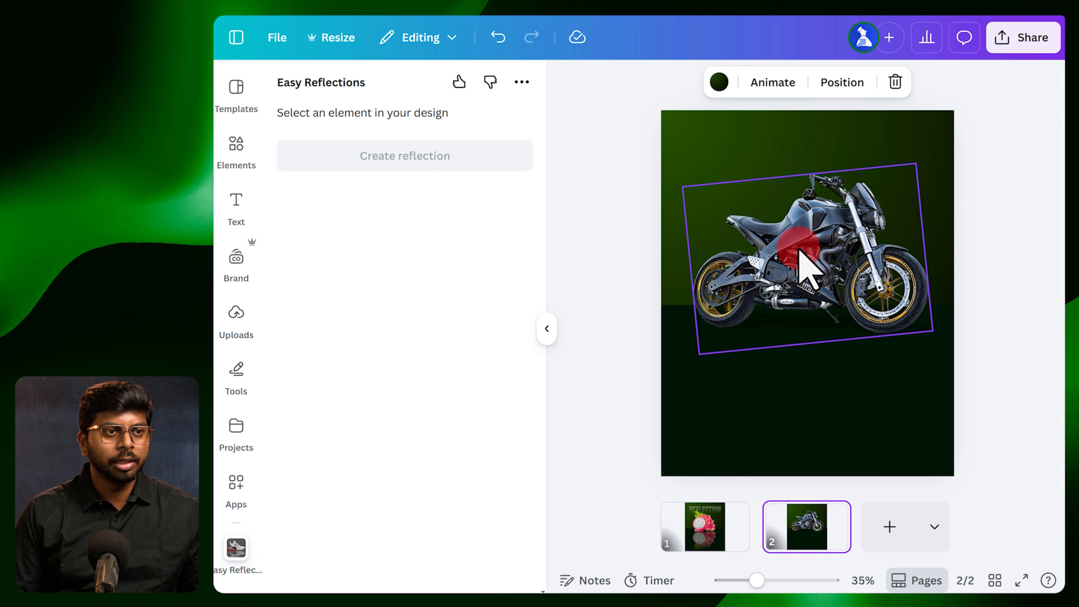
left_click(824, 244)
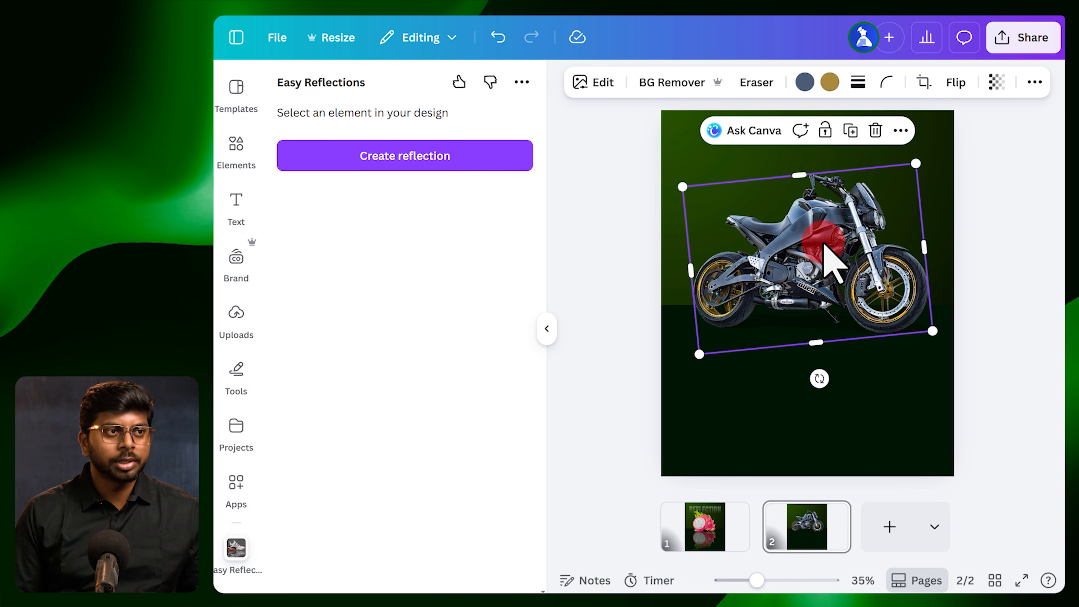
left_click(386, 160)
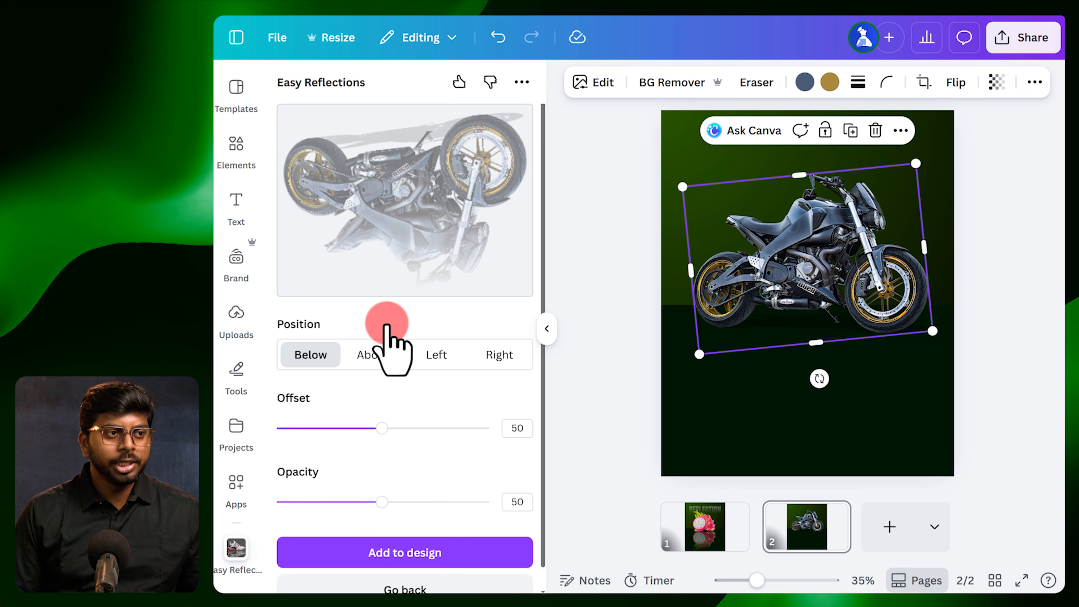
Try an offset of 32 and opacity of 41, and preview the Above, Left and Right reflection positions before returning to Below.
left_click_drag(383, 428, 343, 428)
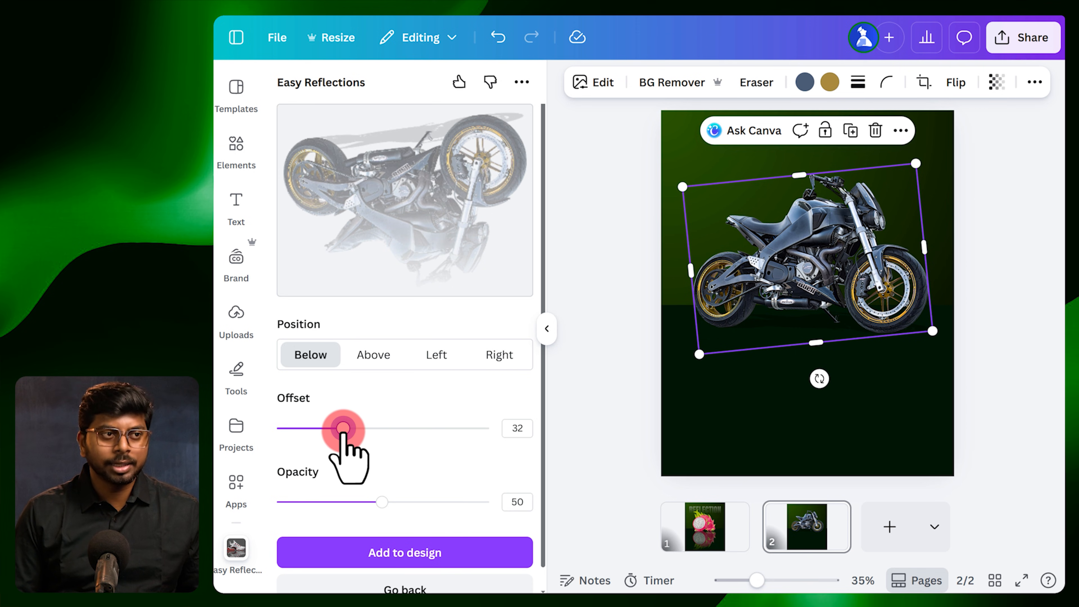
mouse_move(382, 501)
left_mouse_down()
mouse_move(443, 501)
mouse_move(362, 501)
left_mouse_up()
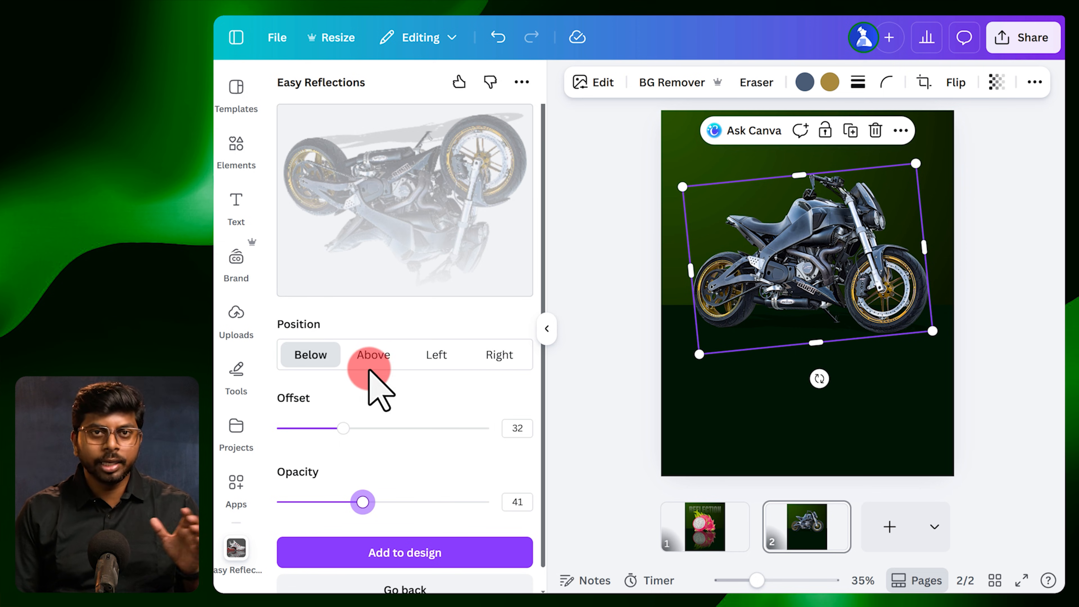
left_click(369, 355)
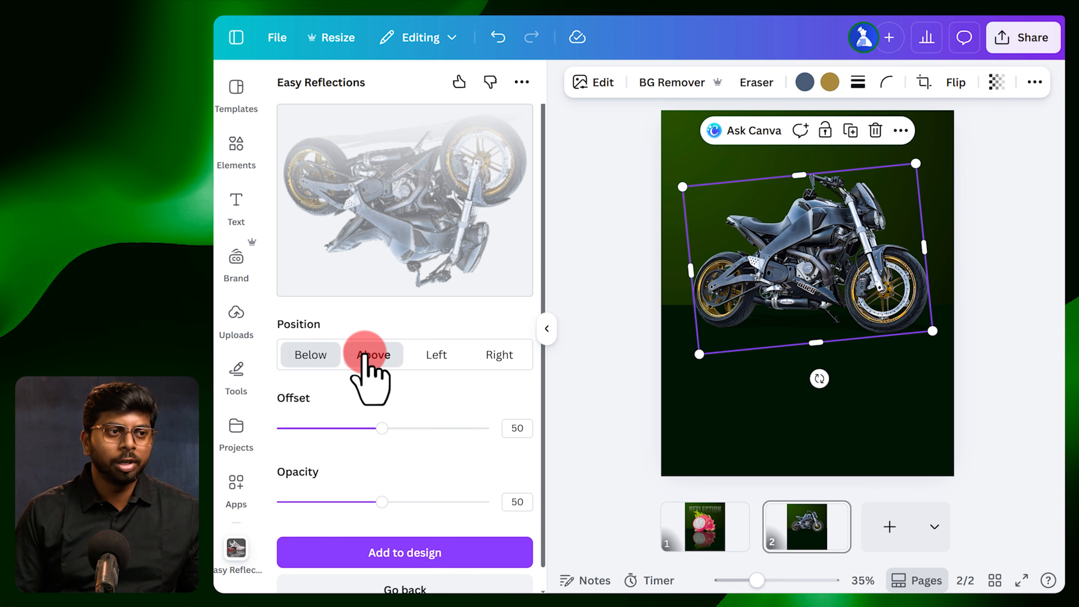
left_click(437, 354)
left_click(498, 355)
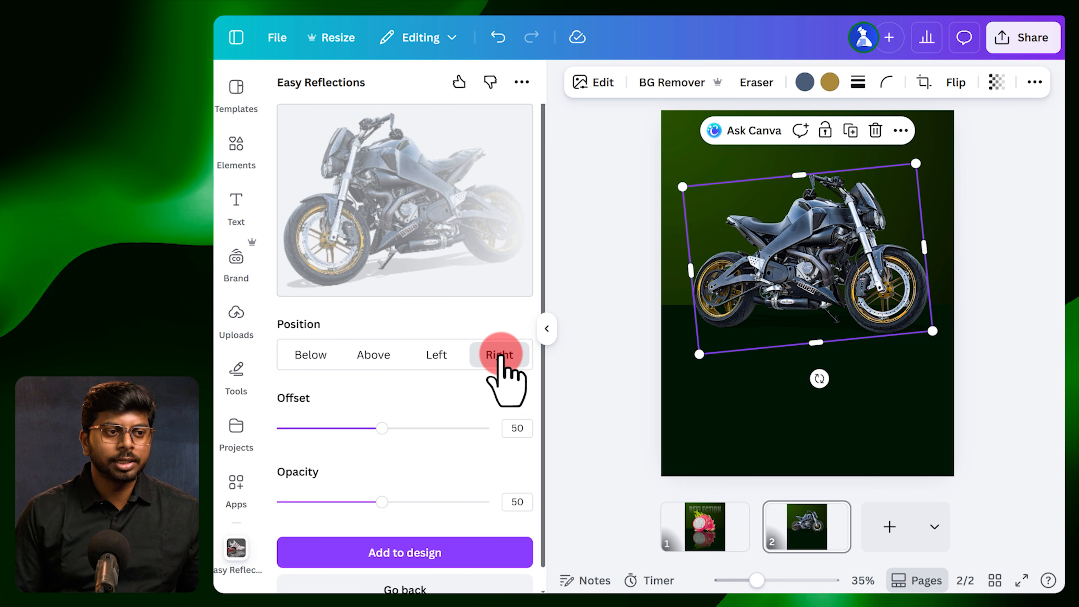
left_click(308, 357)
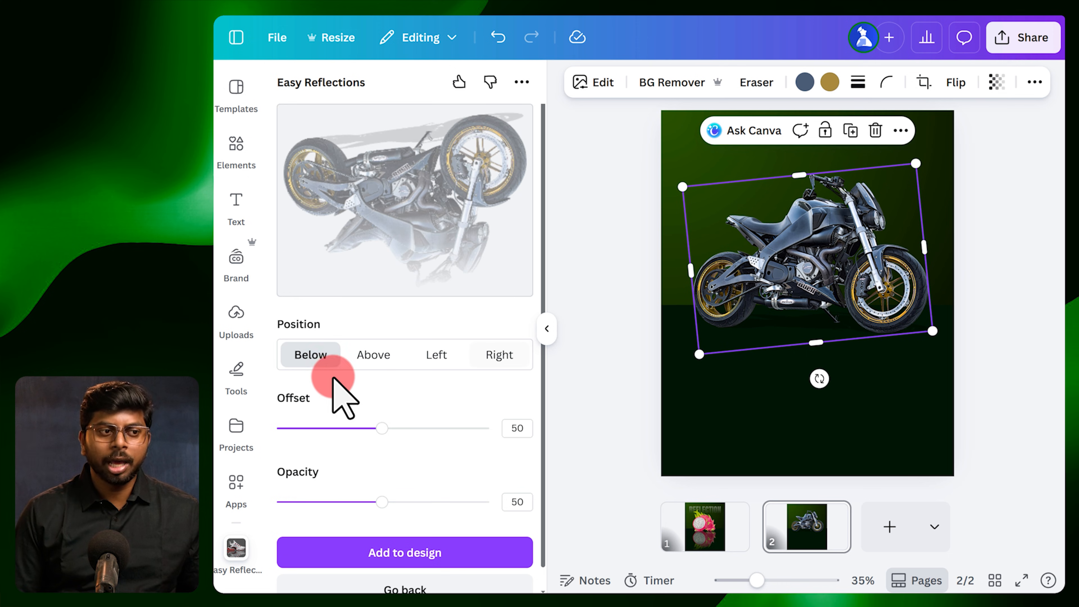
Add the reflection to the design and adjust its placement and size so it lines up beneath the motorcycle.
scroll(384, 407, "down", 1)
left_click(396, 532)
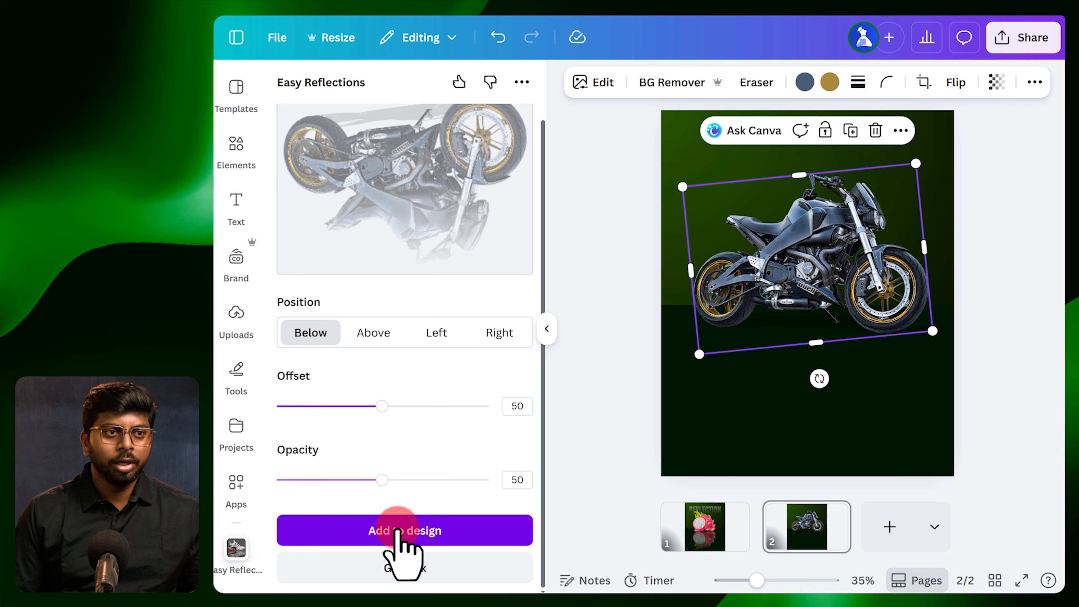
left_click_drag(800, 294, 768, 355)
left_click_drag(826, 398, 923, 479)
left_click_drag(826, 434, 814, 409)
mouse_move(809, 476)
left_mouse_down()
mouse_move(795, 499)
mouse_move(795, 484)
left_mouse_up()
left_click_drag(830, 422, 826, 404)
left_click(623, 172)
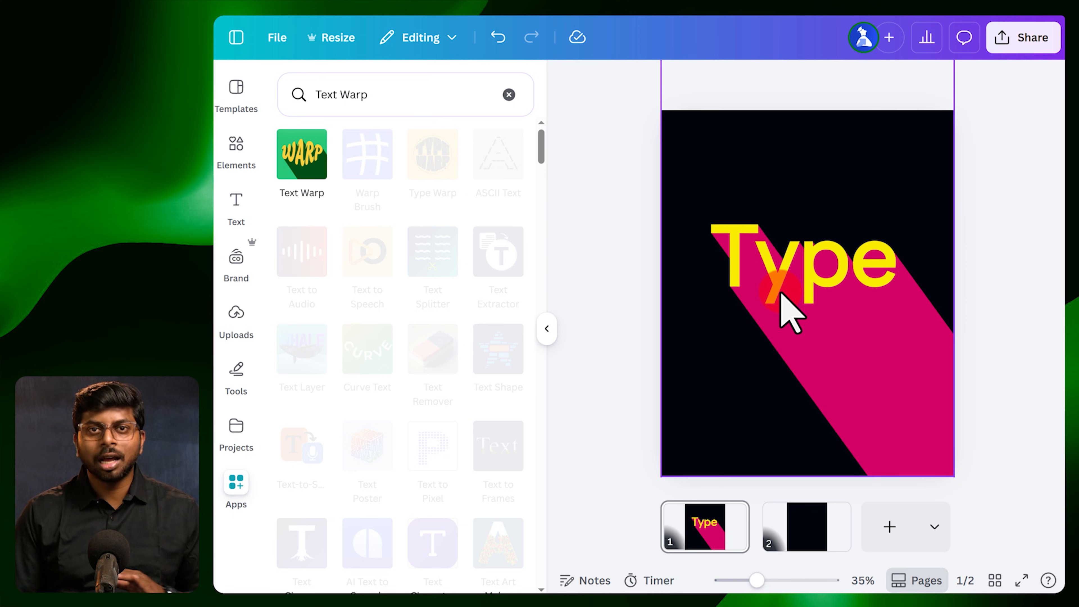
Open the Text Warp app on the blank page 2 and replace its sample text with the person's first name.
left_click(802, 507)
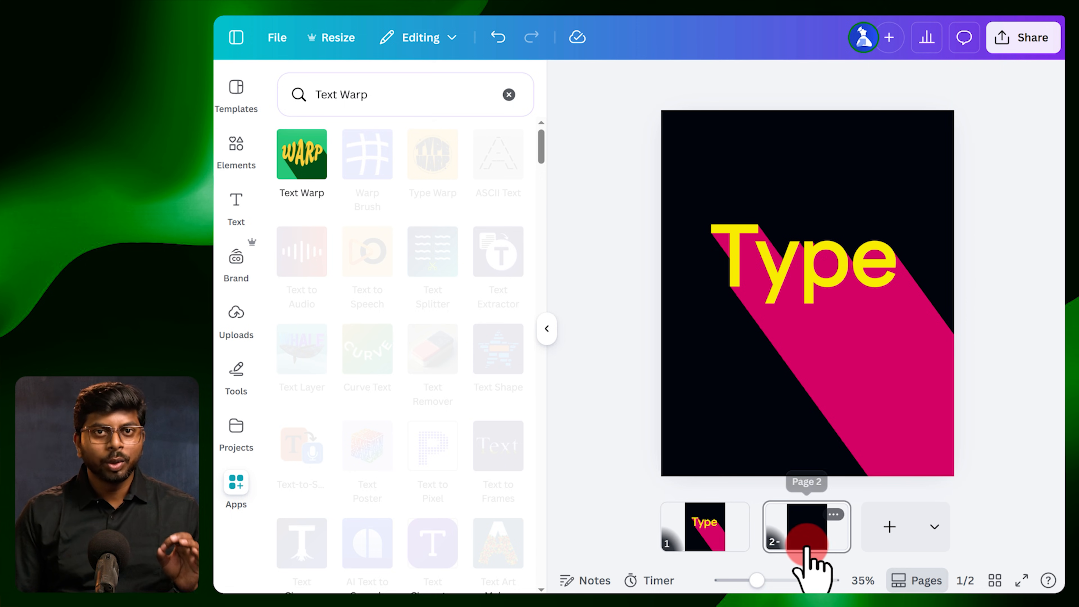
left_click(787, 534)
left_click(616, 409)
left_click(293, 149)
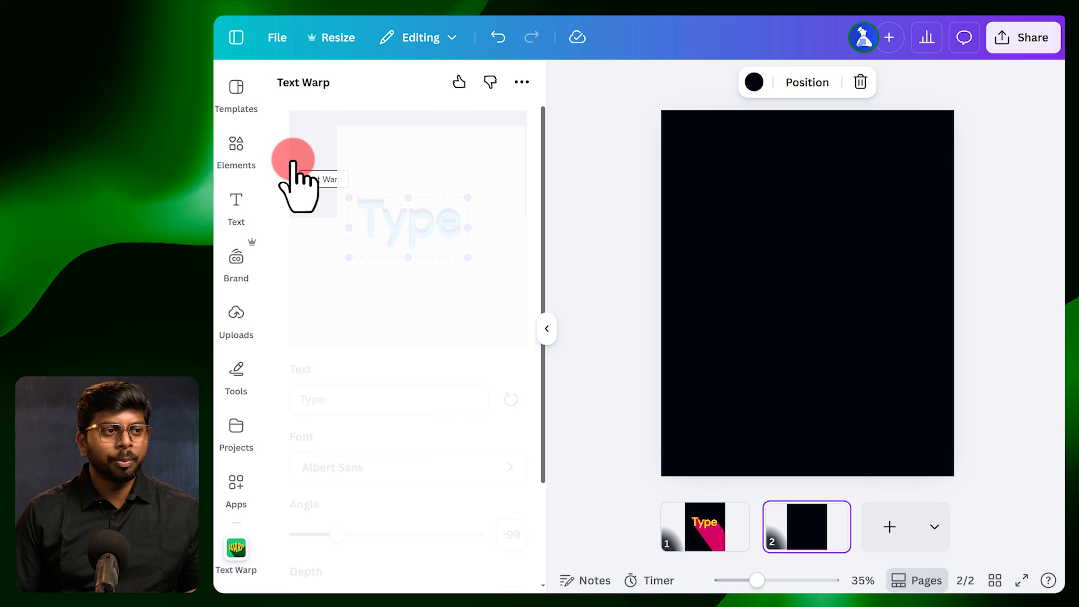
left_click(332, 397)
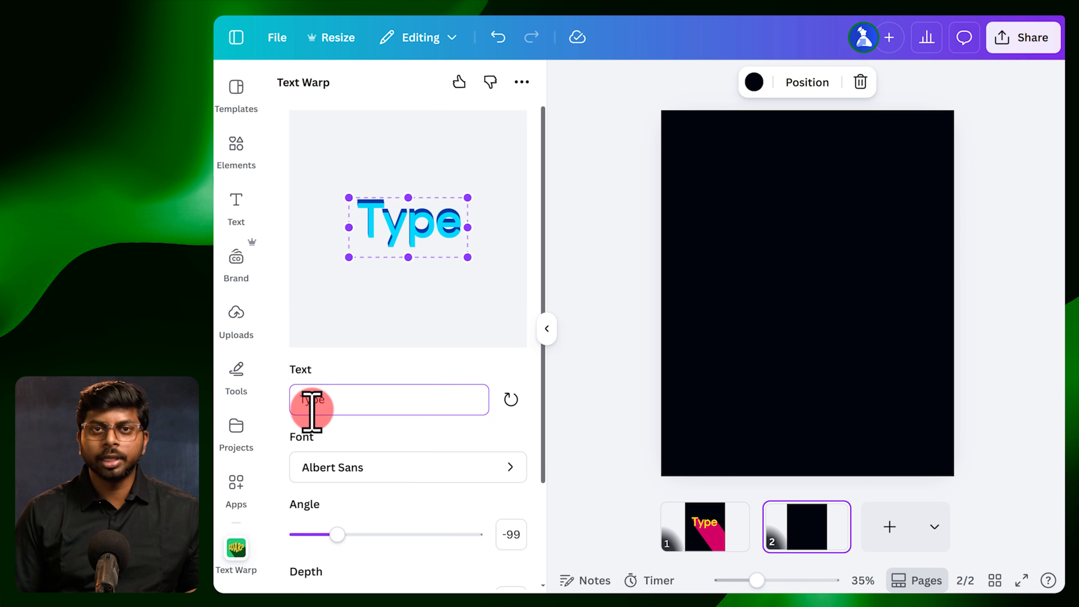
left_click_drag(329, 408, 293, 403)
type("Sunit")
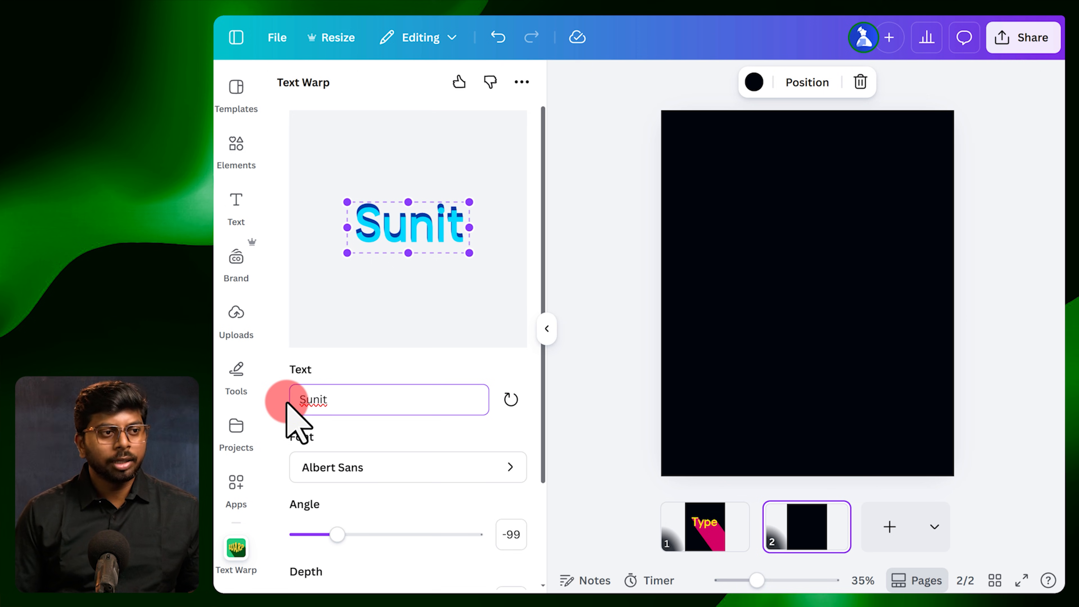
Browse the available fonts for the warped text and return to the text settings without changing the font.
left_click(361, 468)
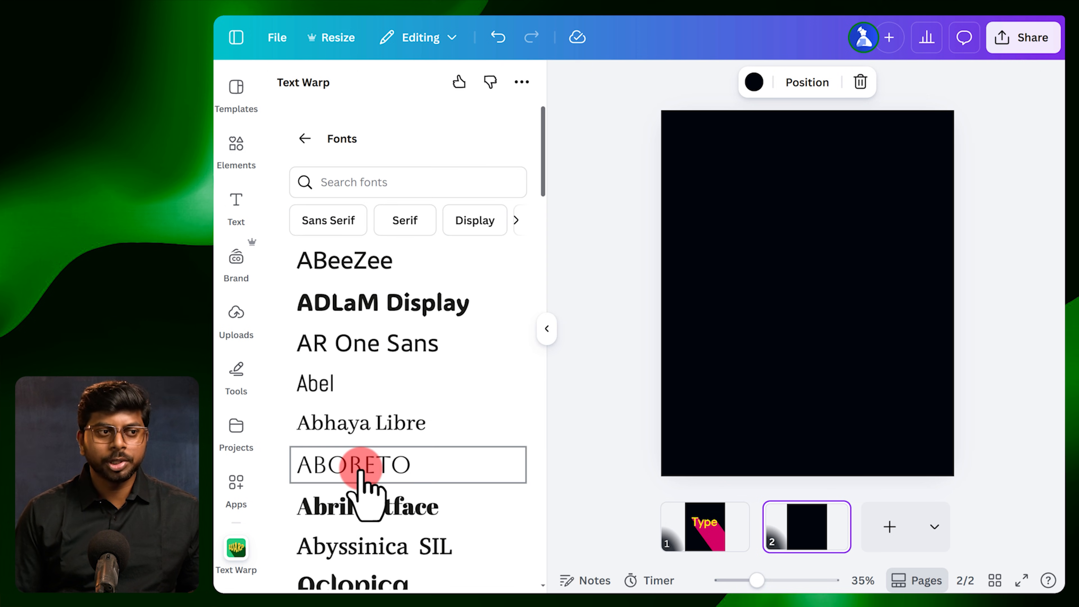
scroll(361, 480, "down", 5)
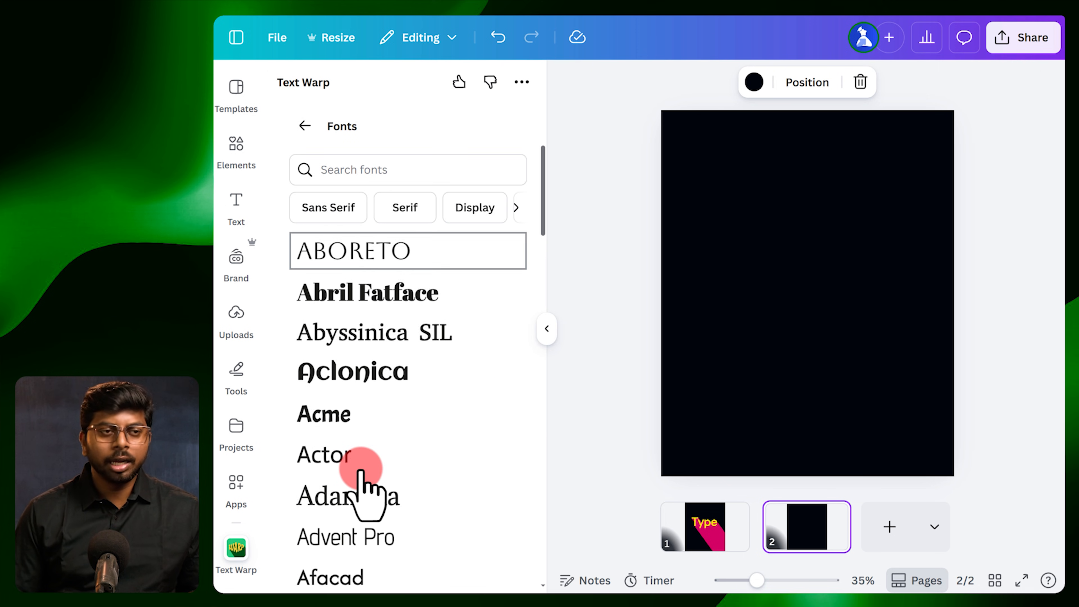
scroll(361, 480, "down", 4)
scroll(360, 478, "up", 10)
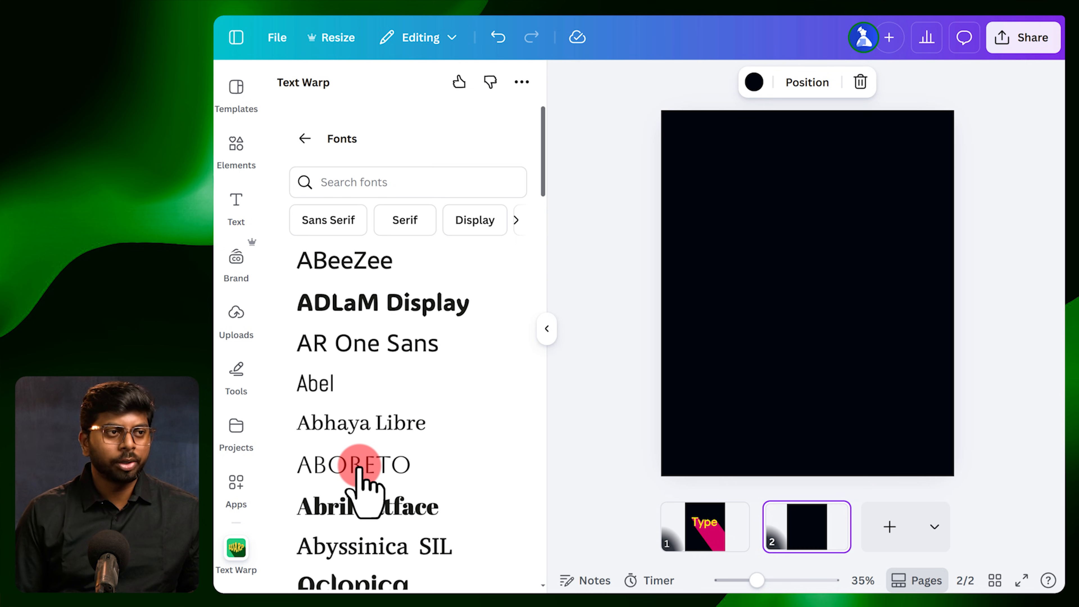
left_click(305, 139)
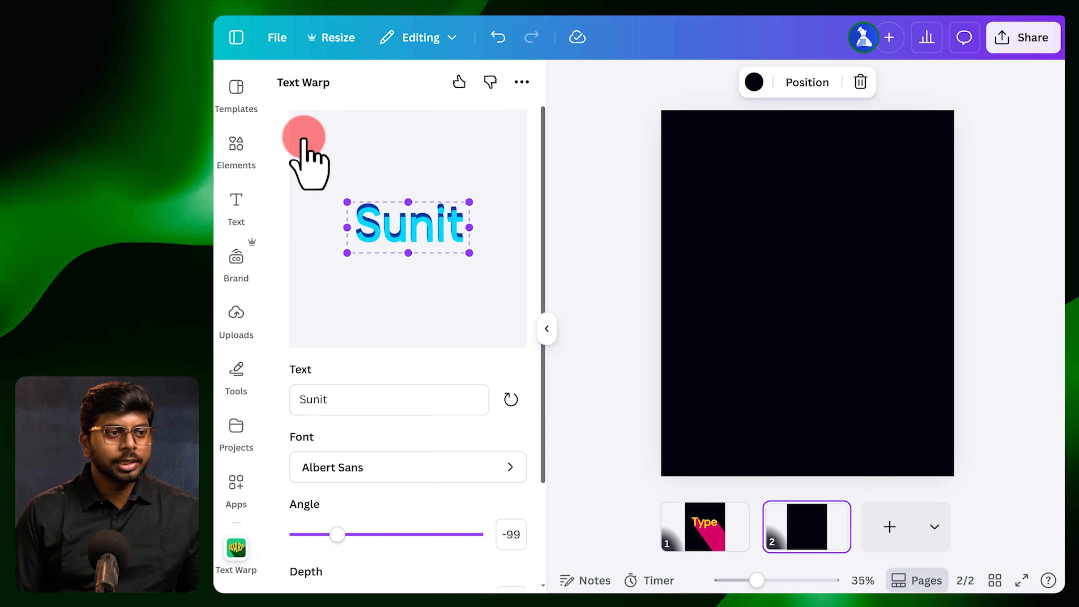
Set the warped text's depth to 200 and its angle to 60.
scroll(389, 444, "down", 2)
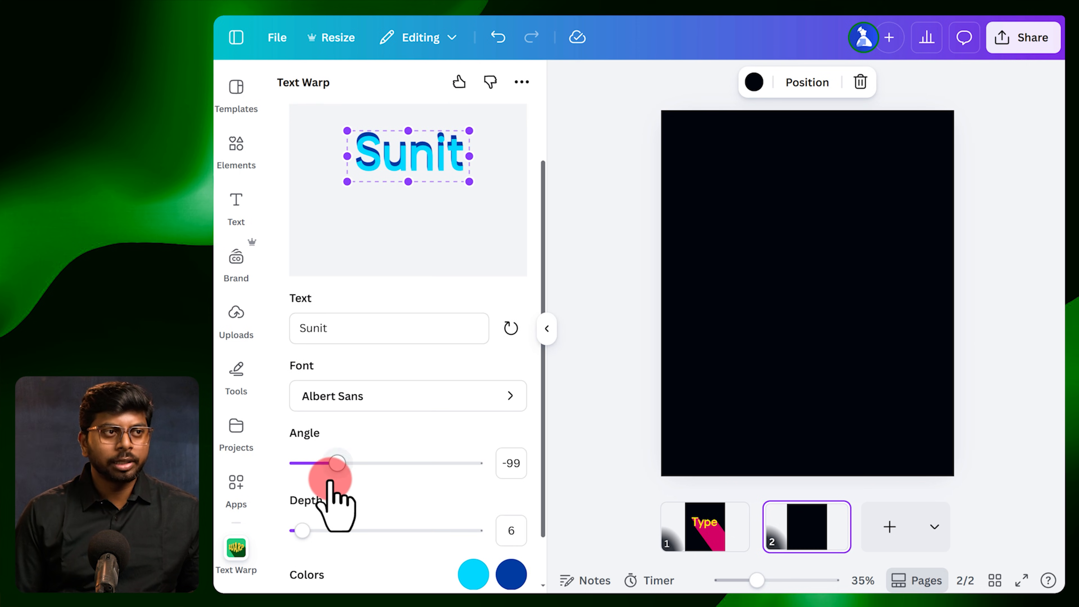
left_click_drag(338, 471, 411, 455)
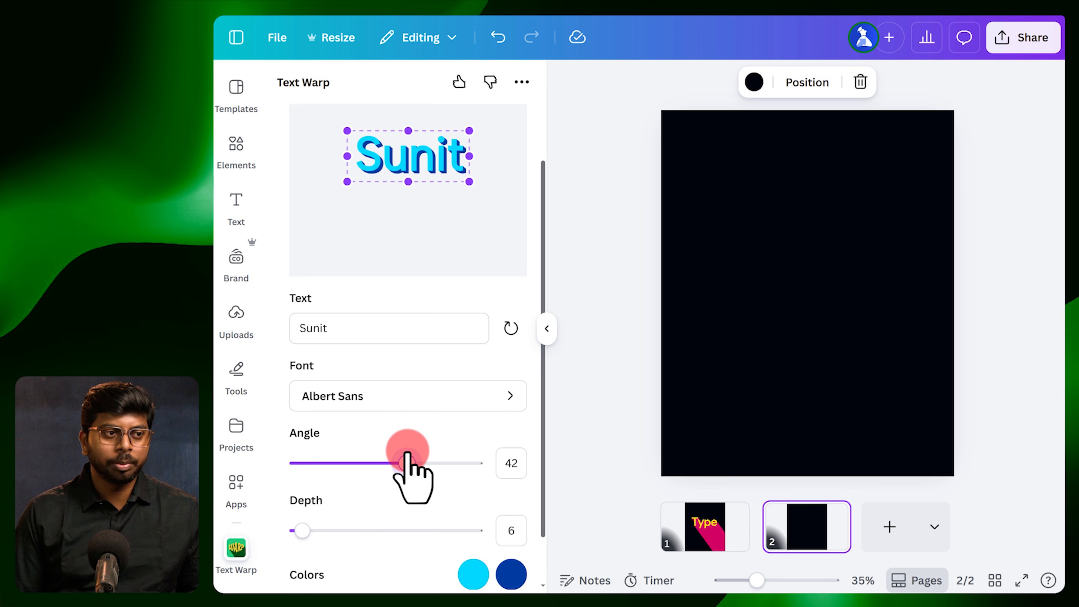
left_click_drag(411, 453, 406, 454)
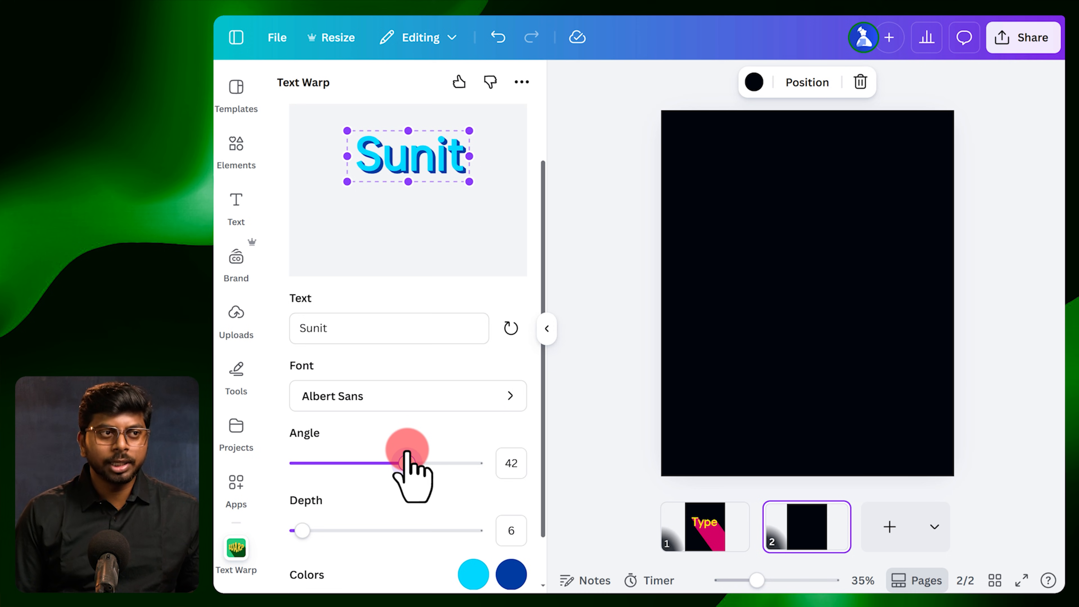
left_click(304, 530)
left_click_drag(308, 528, 462, 501)
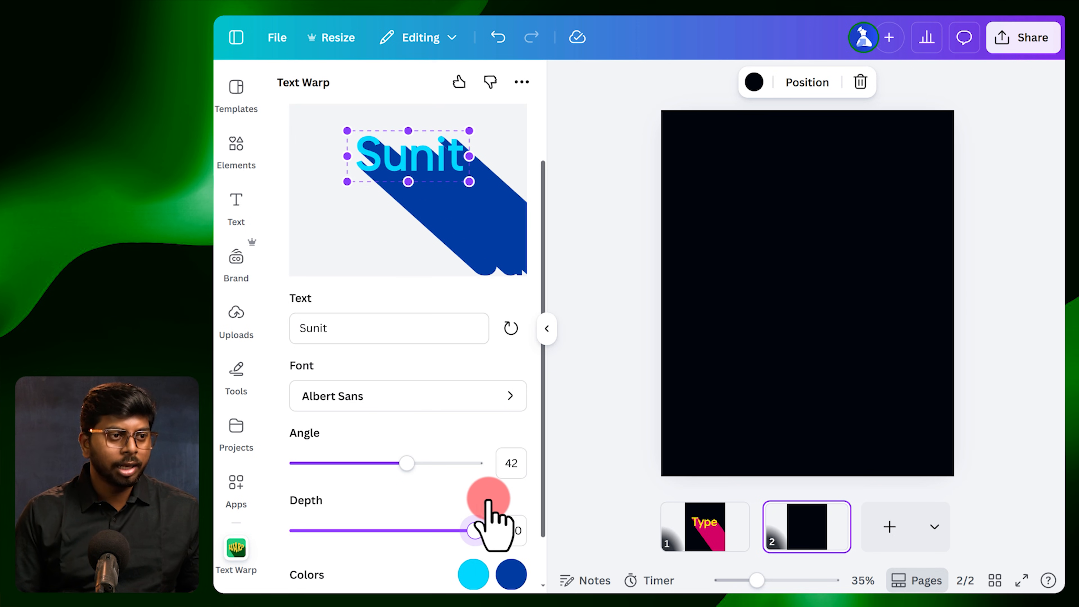
left_click(403, 467)
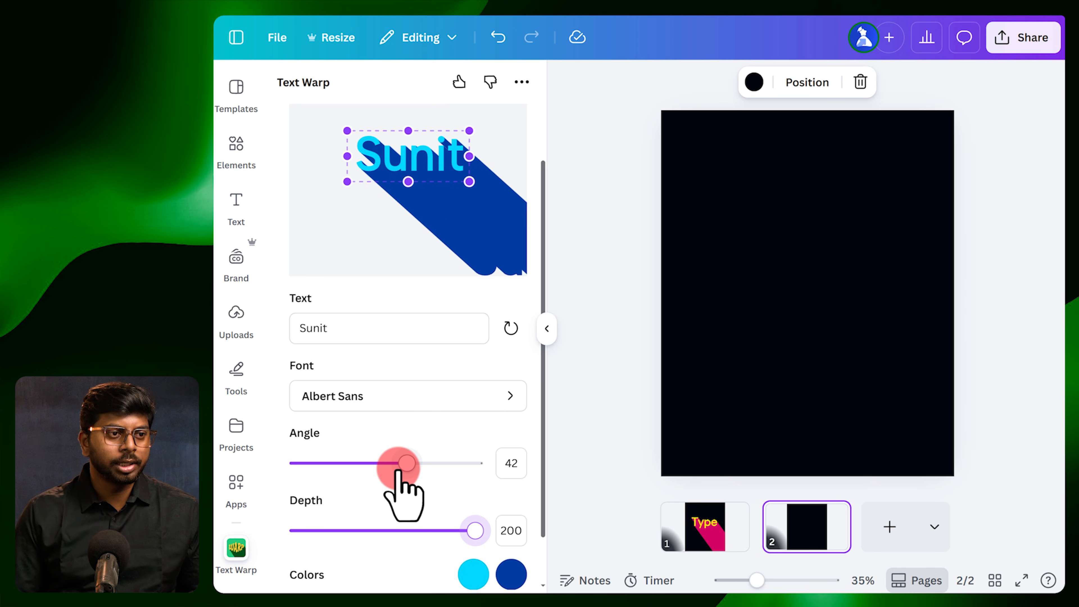
left_click_drag(405, 466, 416, 464)
scroll(435, 429, "down", 2)
left_click(471, 517)
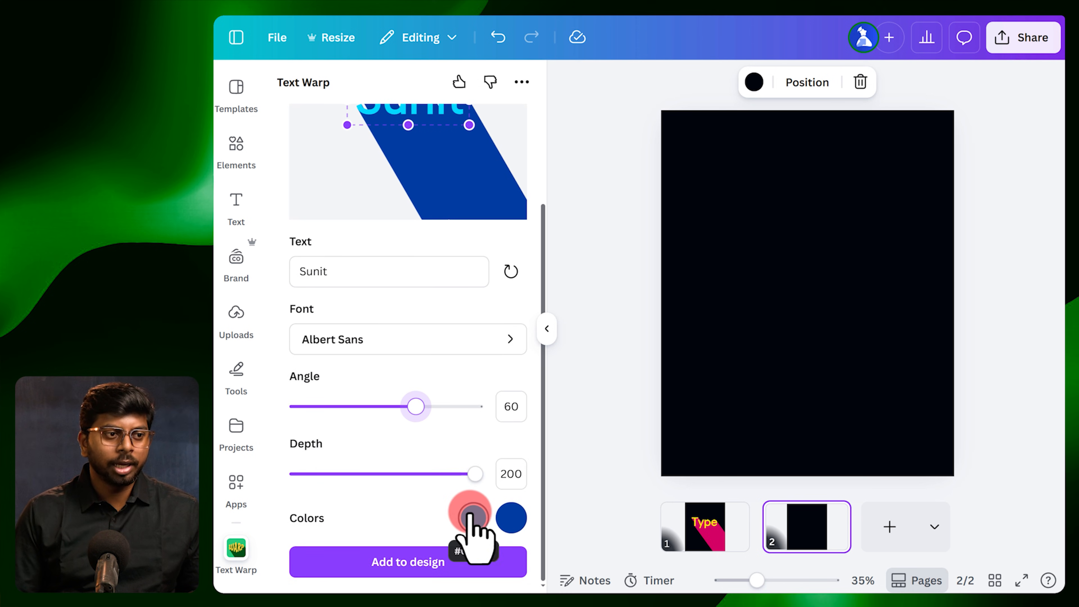
left_click(514, 517)
left_click(482, 518)
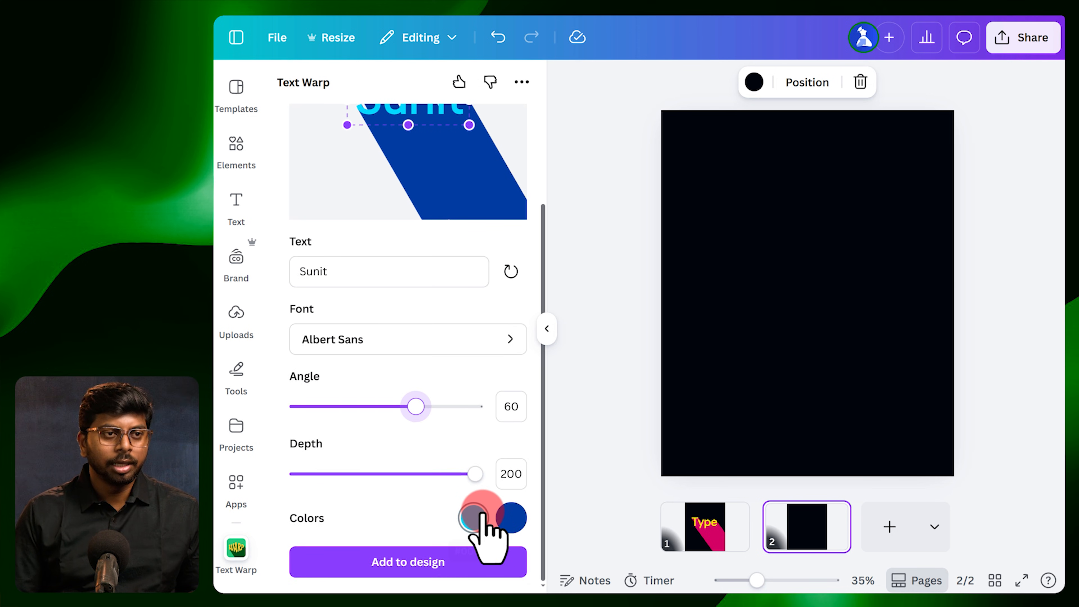
Add the warped text to the blank page, then enlarge and position it so its long shadow runs off the page.
left_click(411, 563)
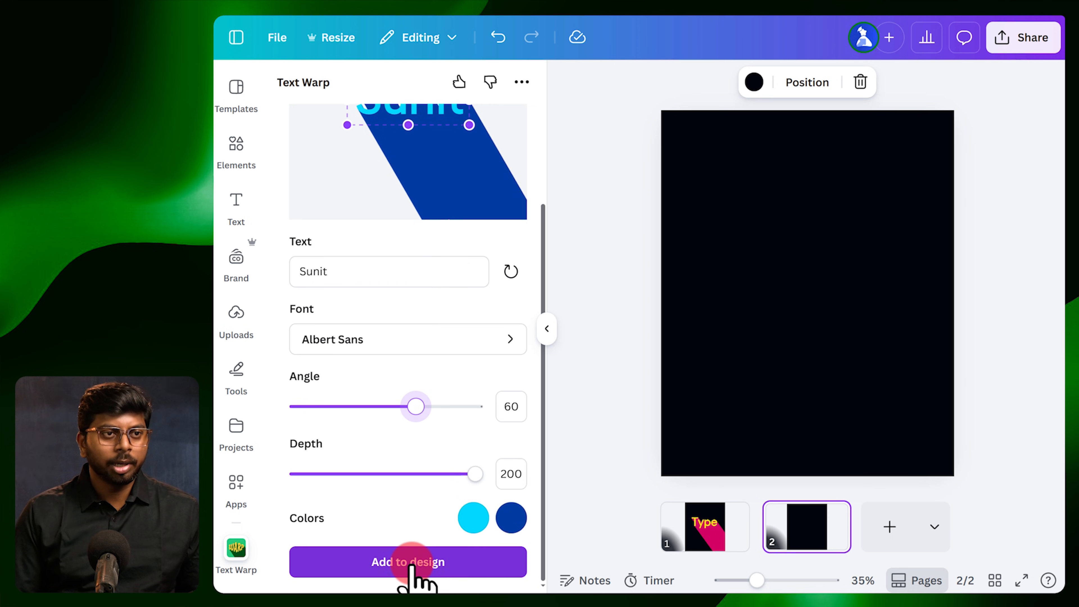
left_click_drag(806, 235, 809, 276)
left_click_drag(749, 316, 770, 308)
left_click_drag(770, 354, 618, 477)
left_click_drag(865, 277, 996, 113)
left_click_drag(872, 253, 893, 320)
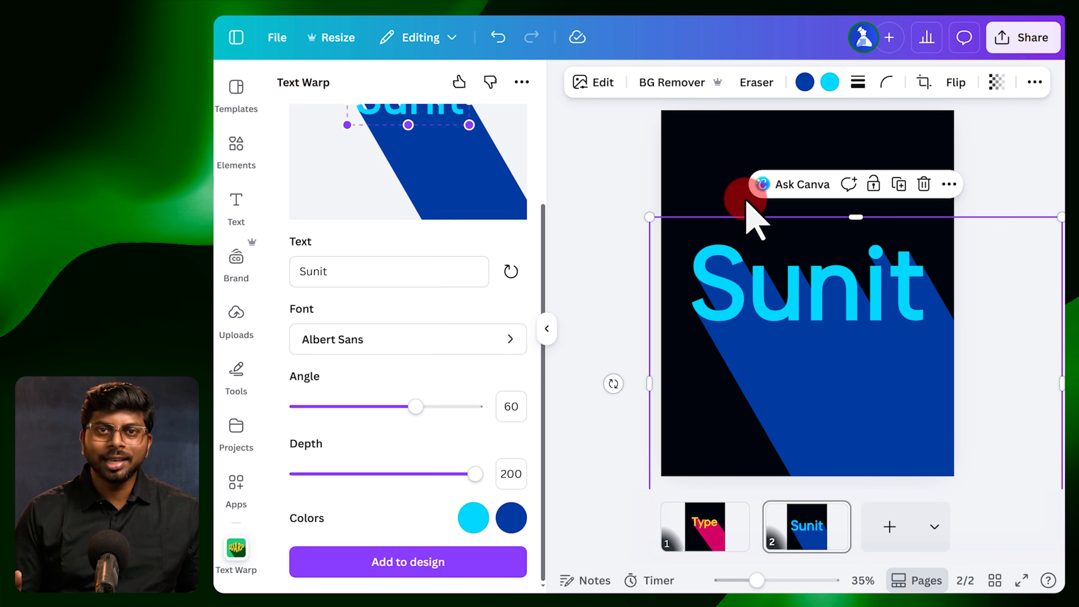
left_click(590, 141)
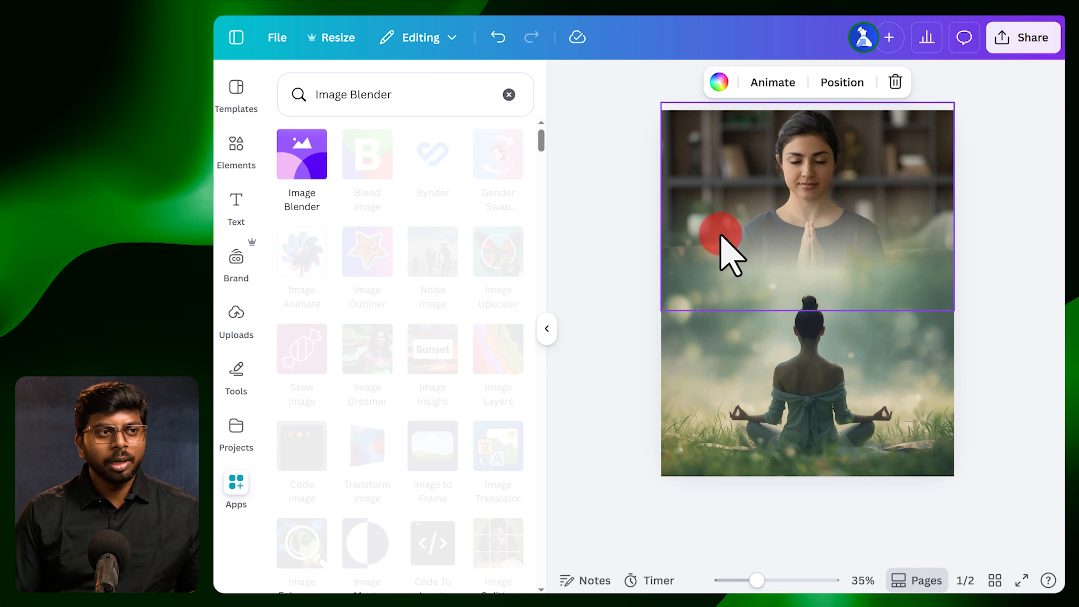
On the page with the two unblended photos, open the Image Blender app, select the upper photo and review the blend options.
left_click_drag(745, 239, 715, 240)
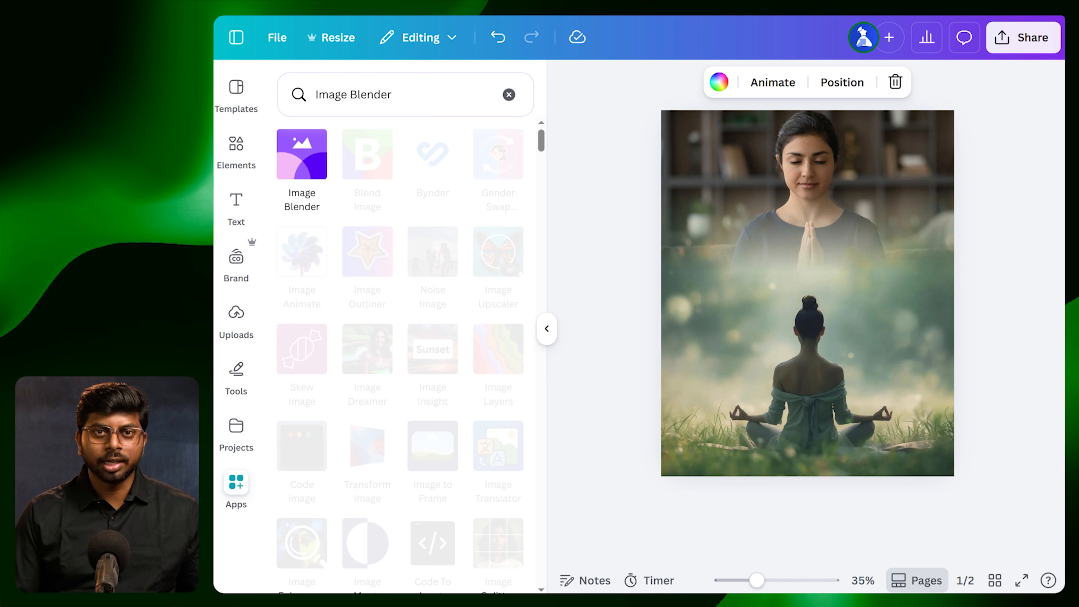
left_click(586, 302)
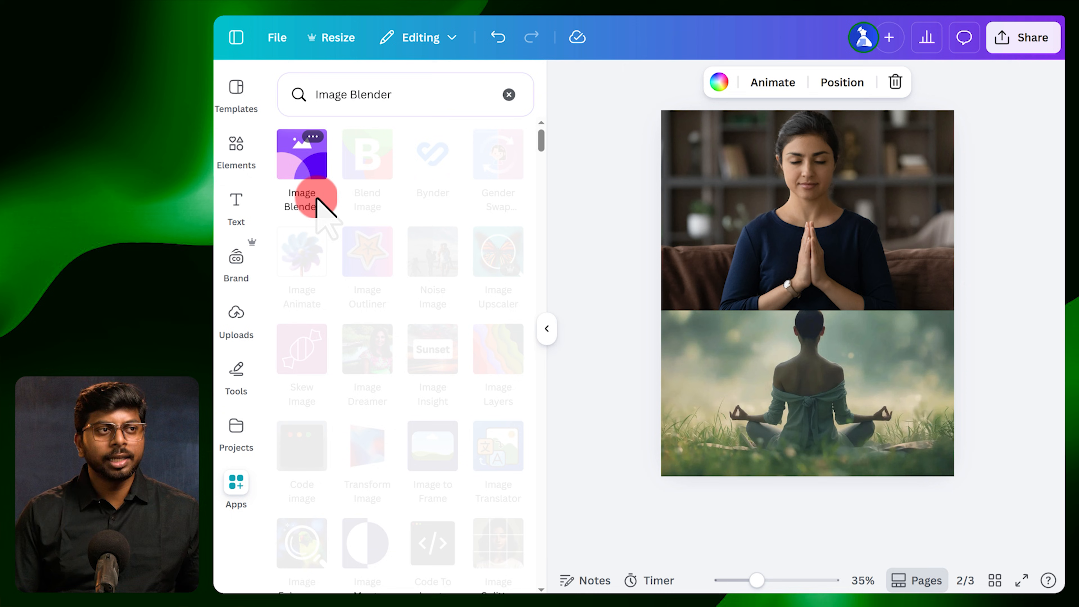
left_click(301, 155)
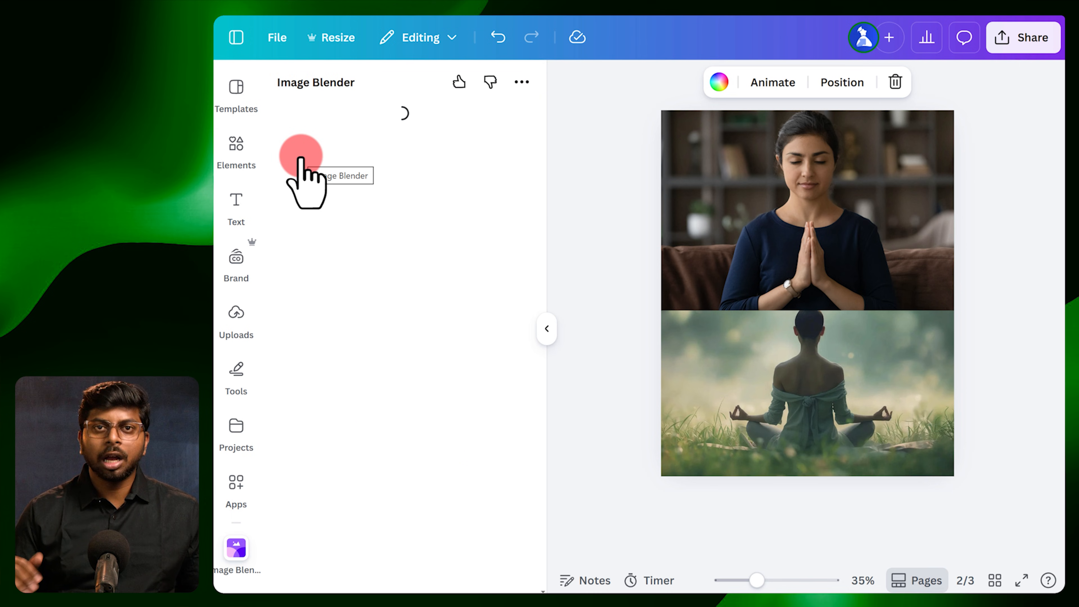
left_click(782, 177)
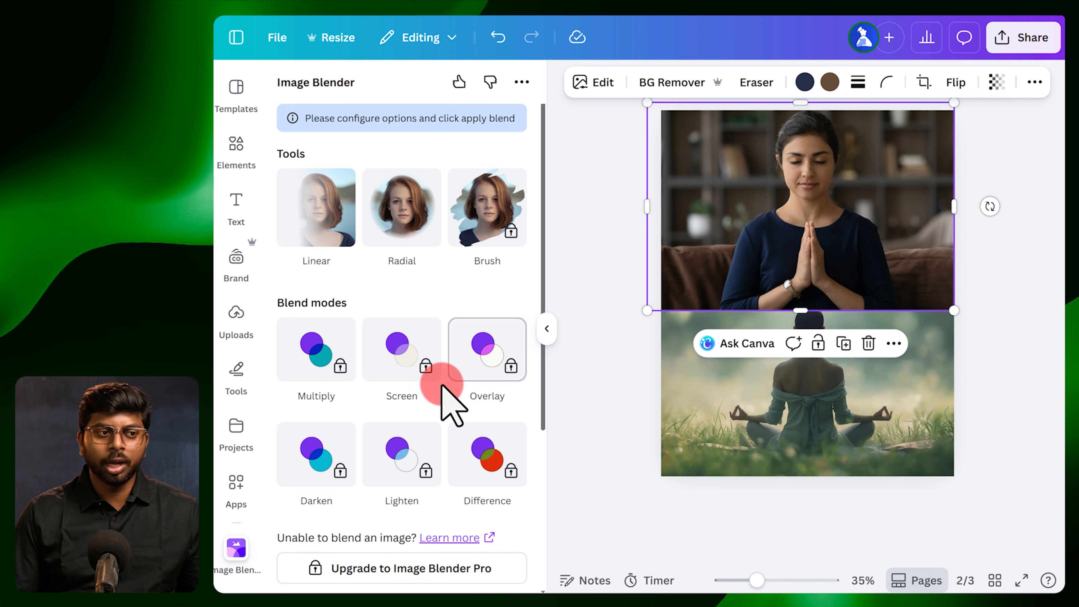
scroll(437, 386, "down", 3)
scroll(425, 388, "down", 3)
scroll(412, 396, "up", 5)
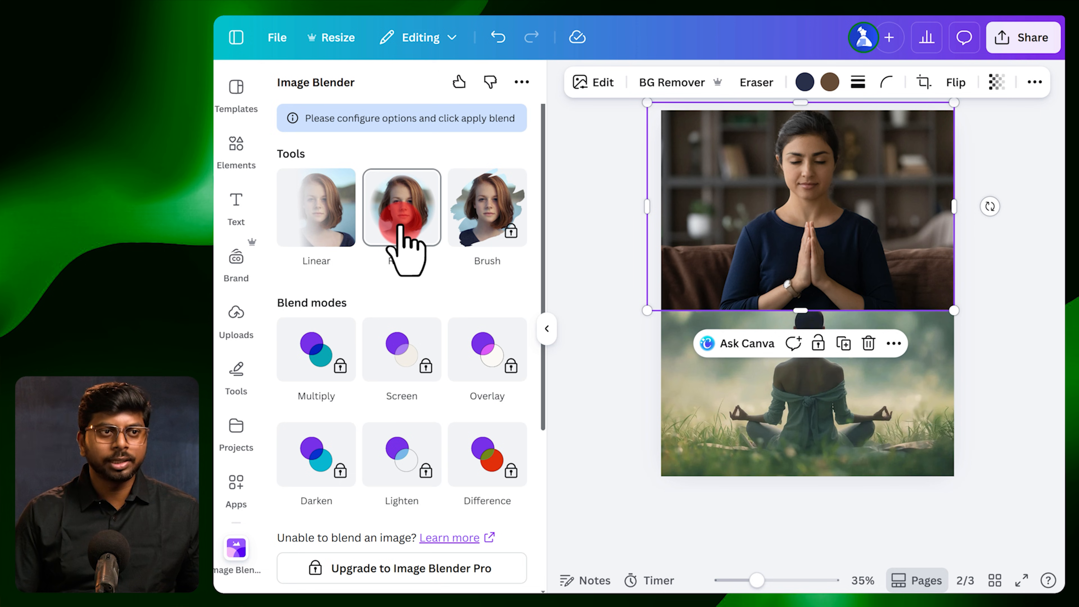
Try a Radial blend on the upper photo, shrinking it around the woman's face and setting the strength to 48.
left_click(388, 215)
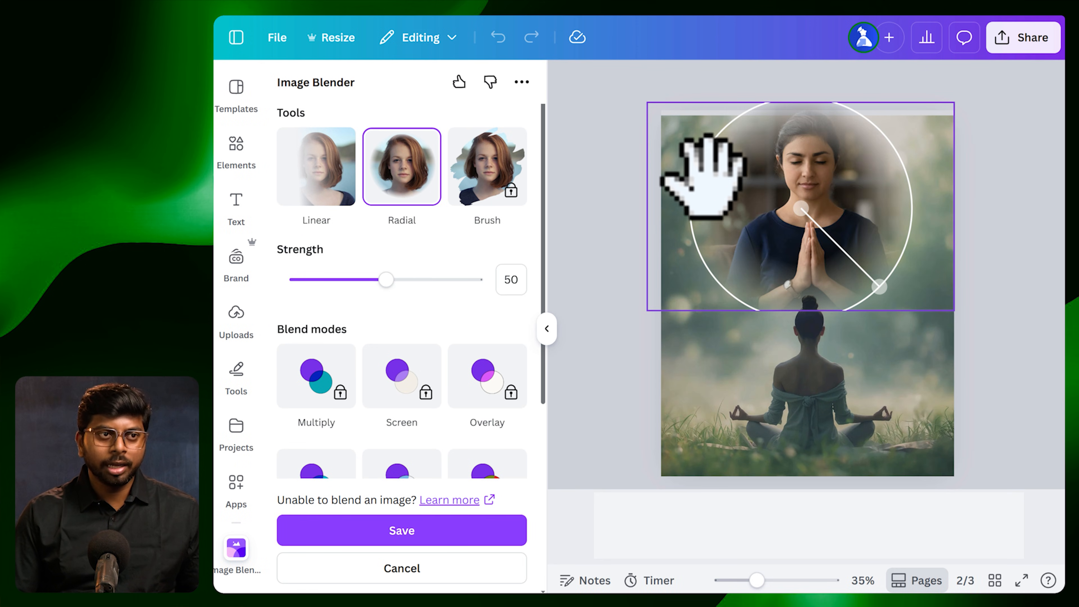
left_click_drag(883, 292, 867, 282)
left_click_drag(801, 208, 807, 164)
mouse_move(878, 241)
left_mouse_down()
mouse_move(1007, 373)
mouse_move(835, 193)
mouse_move(876, 234)
left_mouse_up()
left_click_drag(806, 164, 806, 165)
mouse_move(386, 279)
left_mouse_down()
mouse_move(306, 283)
mouse_move(533, 286)
mouse_move(369, 289)
mouse_move(381, 293)
left_mouse_up()
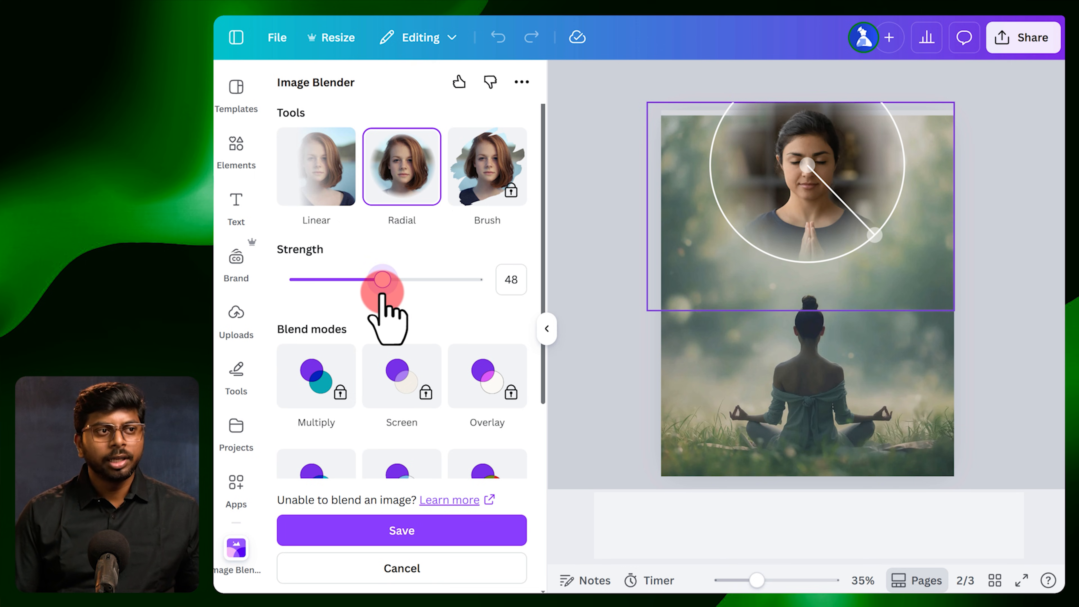
Apply a Linear blend to the upper photo, stretching the fade from its top edge to near its lower edge, and save it.
left_click(320, 161)
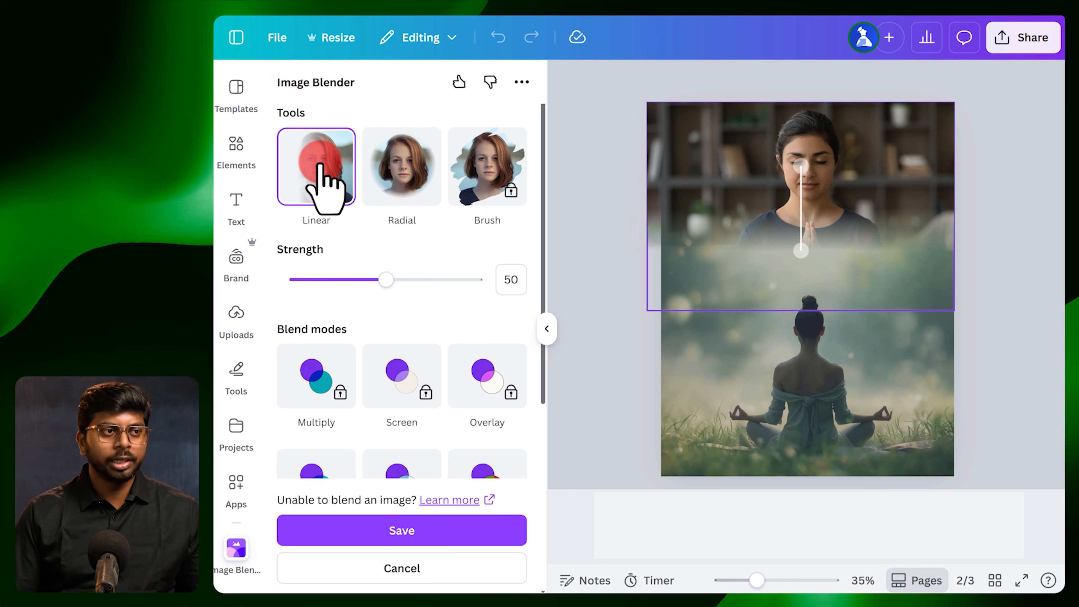
left_click(801, 250)
left_click_drag(804, 248, 796, 287)
left_click_drag(800, 166, 799, 102)
left_click(788, 273)
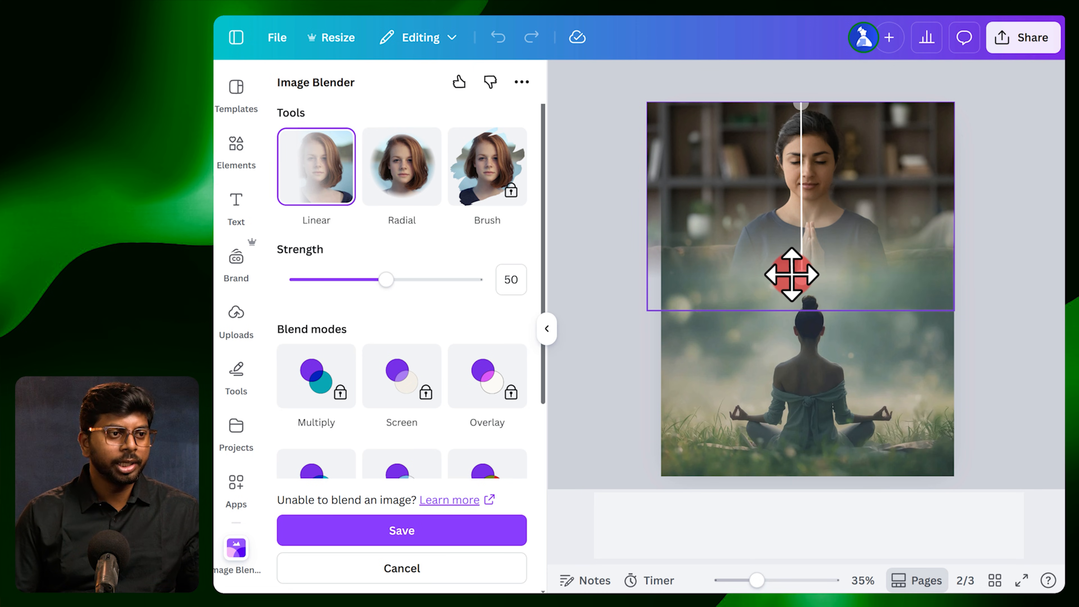
left_click(453, 543)
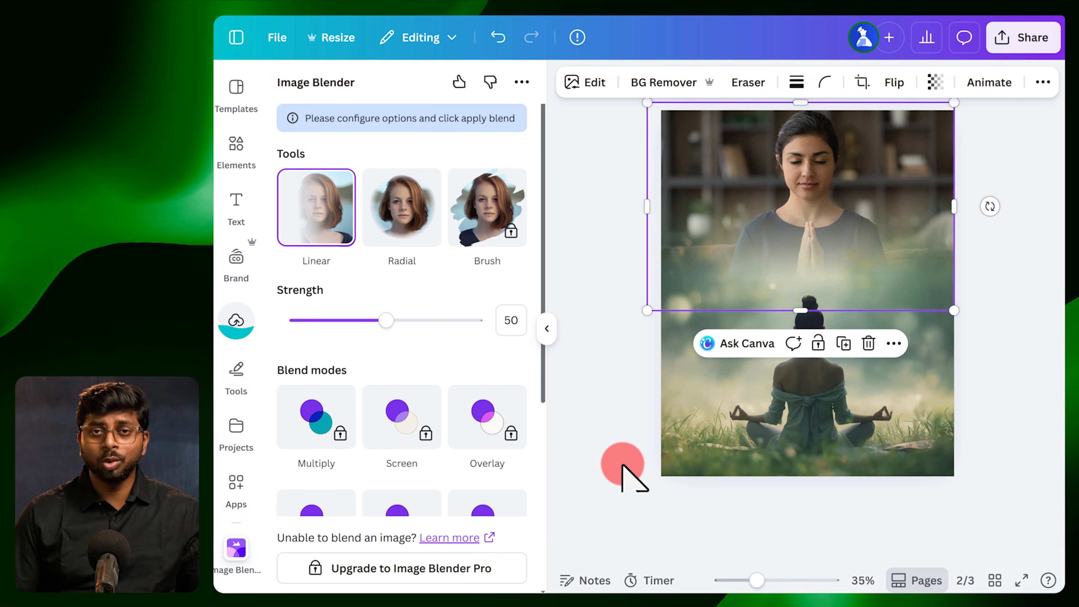
left_click(617, 373)
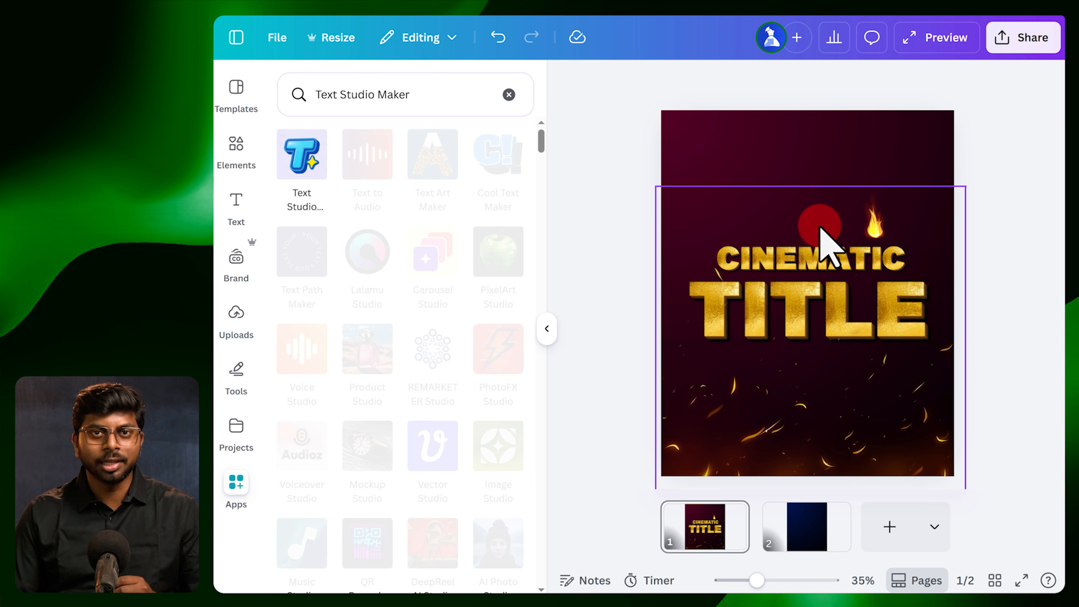
Open the empty dark blue page 2 and browse the trending text effects in the Text Studio Maker app.
left_click(809, 541)
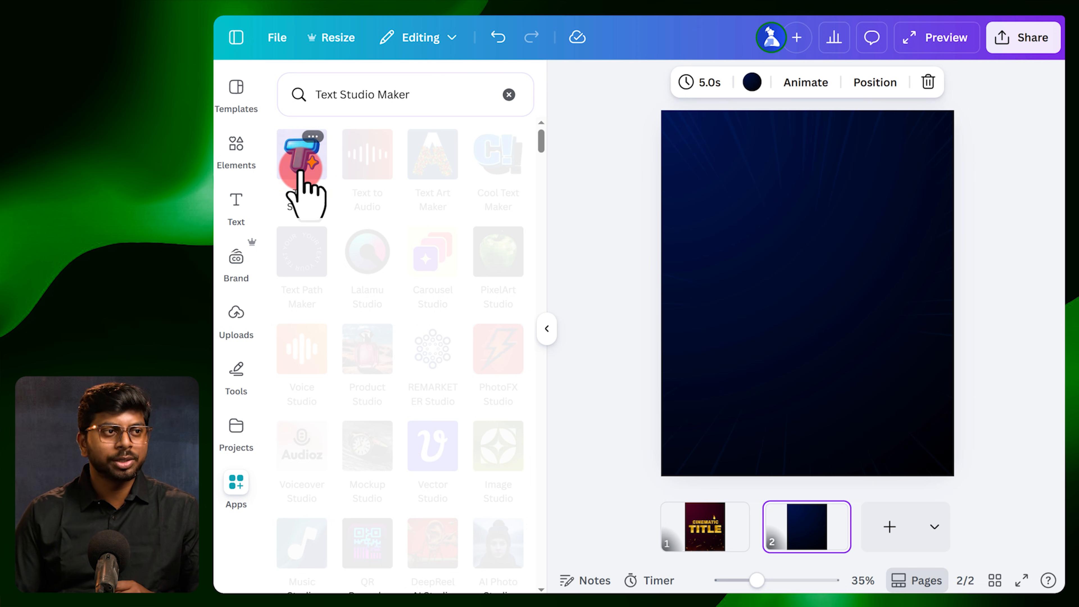
left_click(303, 162)
scroll(488, 260, "down", 5)
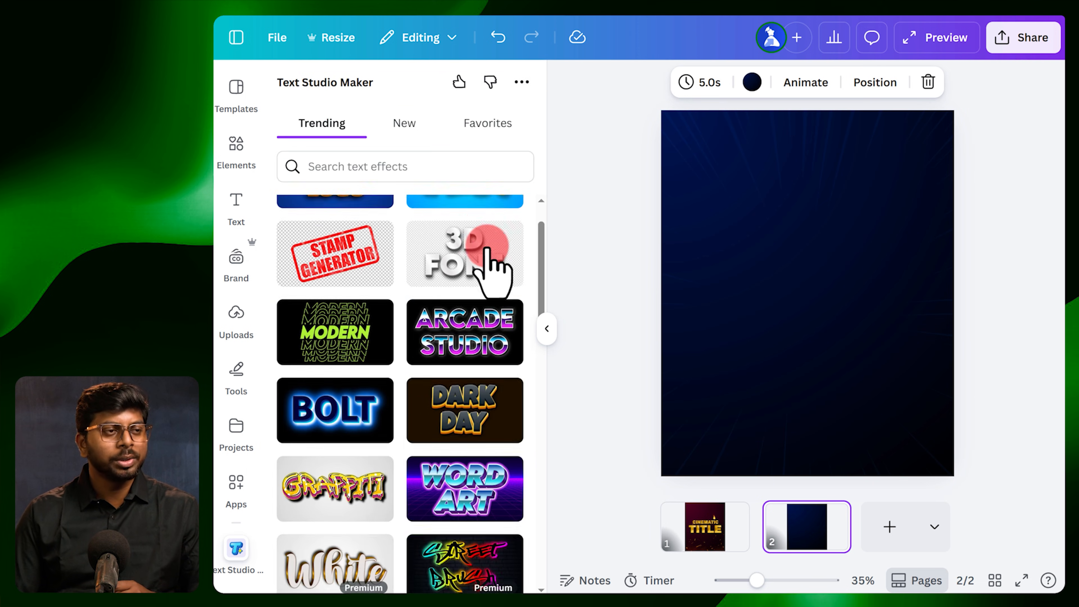
scroll(487, 248, "down", 10)
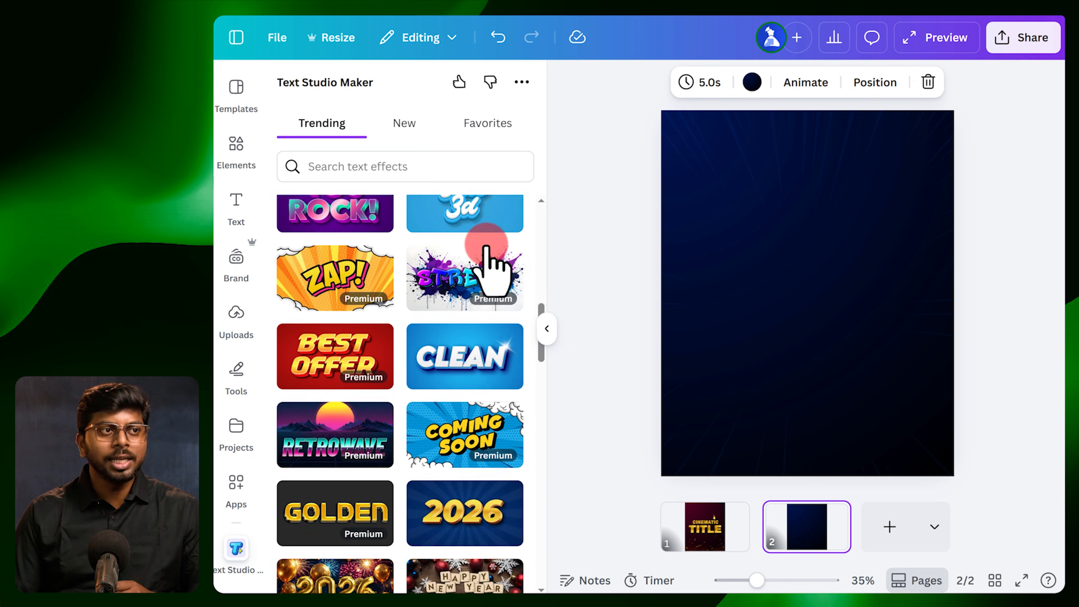
scroll(486, 251, "down", 10)
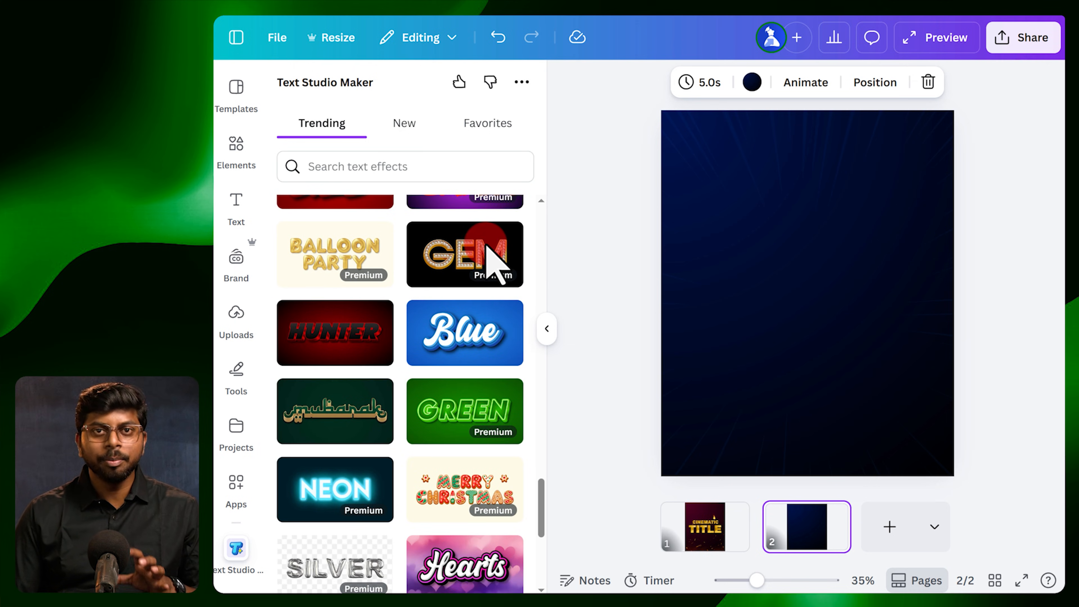
scroll(486, 248, "up", 5)
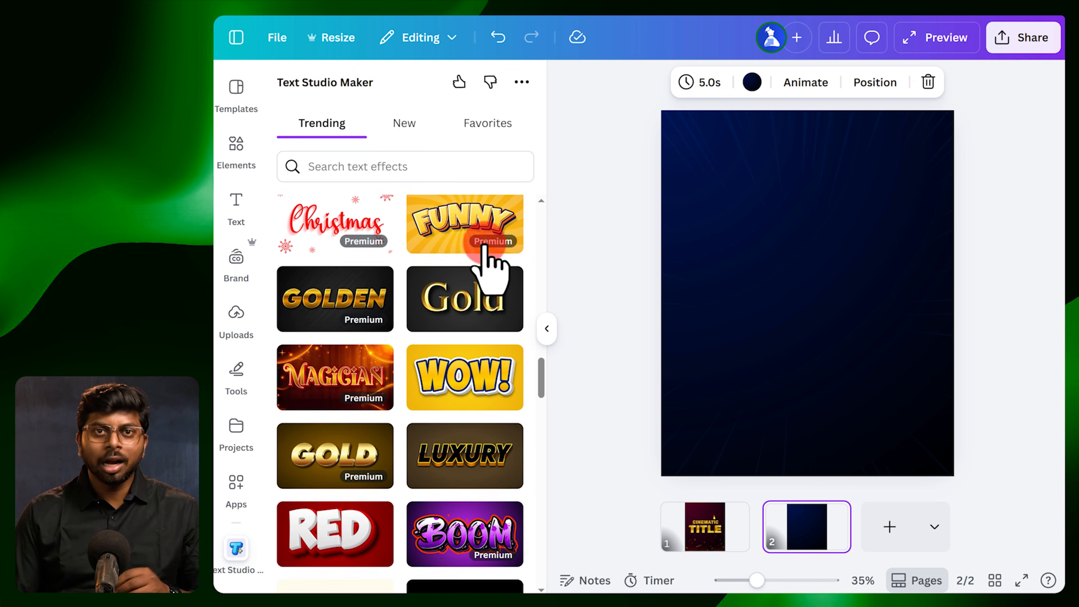
scroll(487, 249, "up", 3)
scroll(486, 250, "up", 4)
scroll(486, 251, "up", 3)
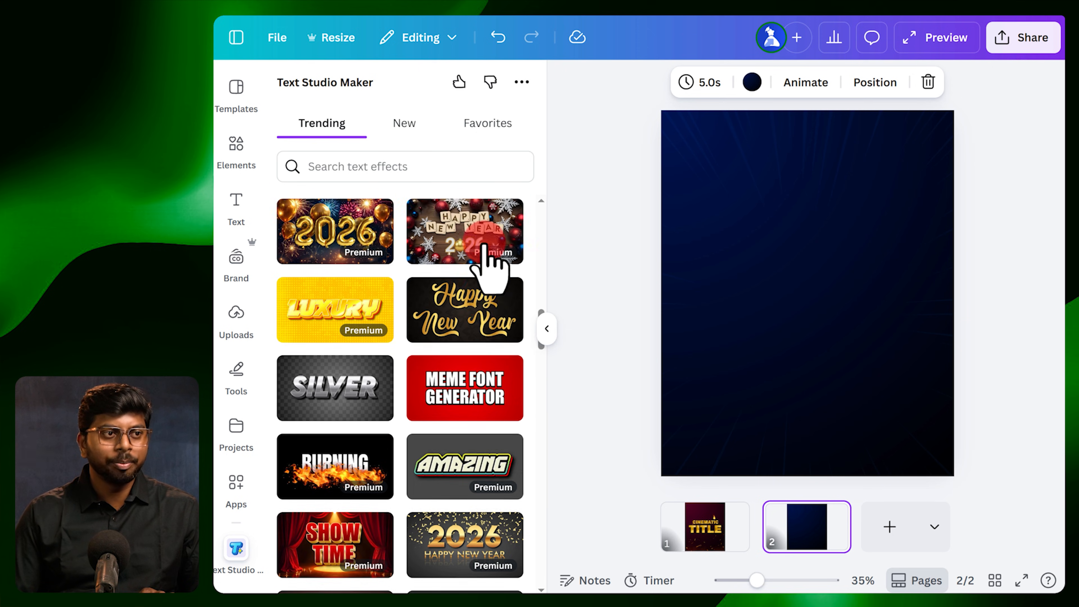
scroll(489, 272, "up", 2)
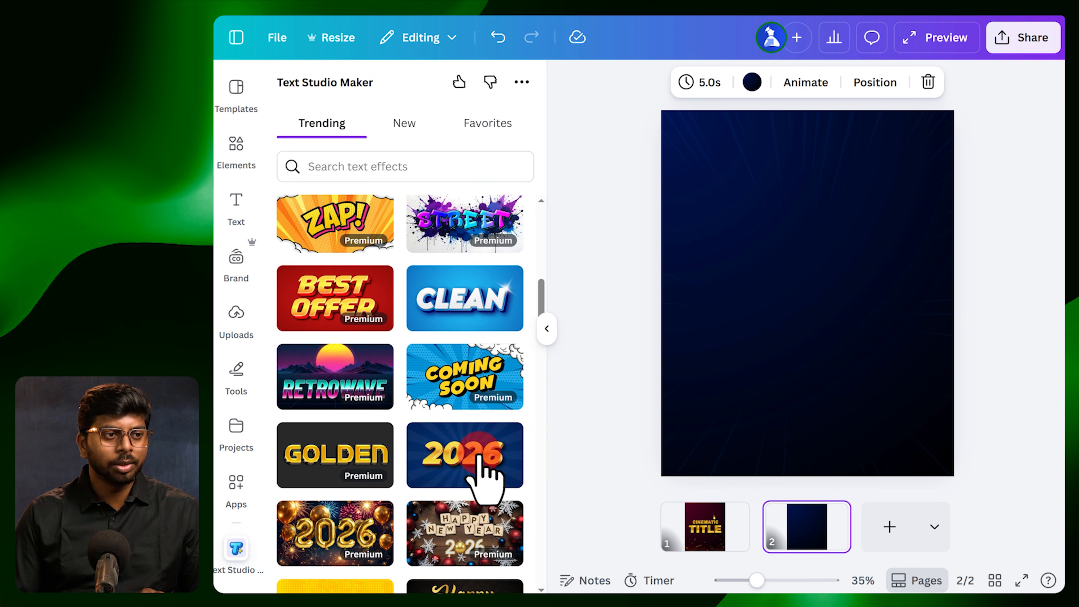
Choose the gold-on-blue 2026 text effect and replace its text with FUTURE.
left_click(465, 453)
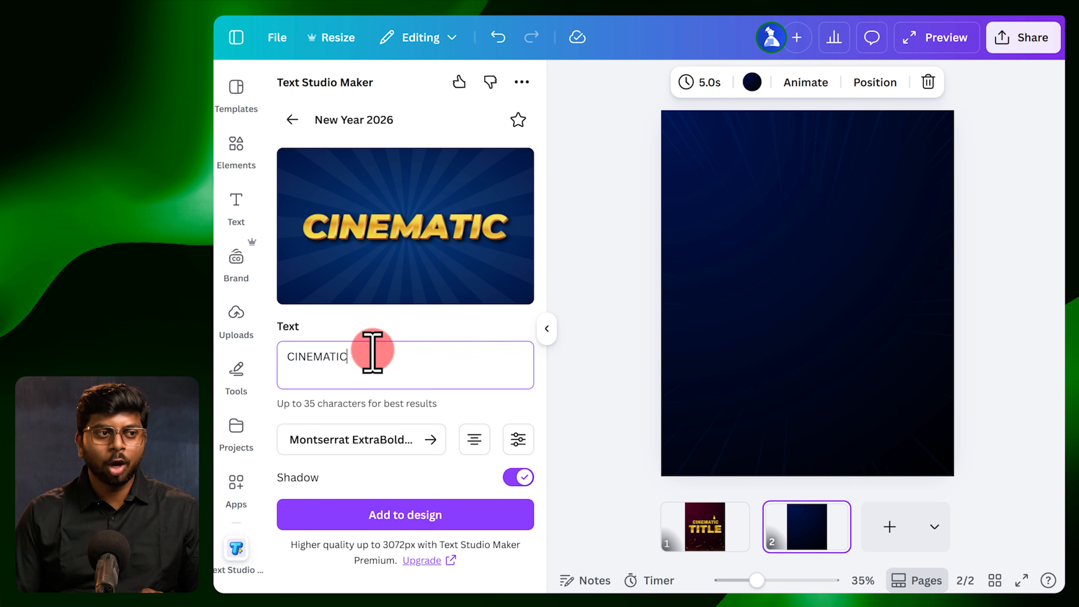
left_click_drag(372, 349, 279, 359)
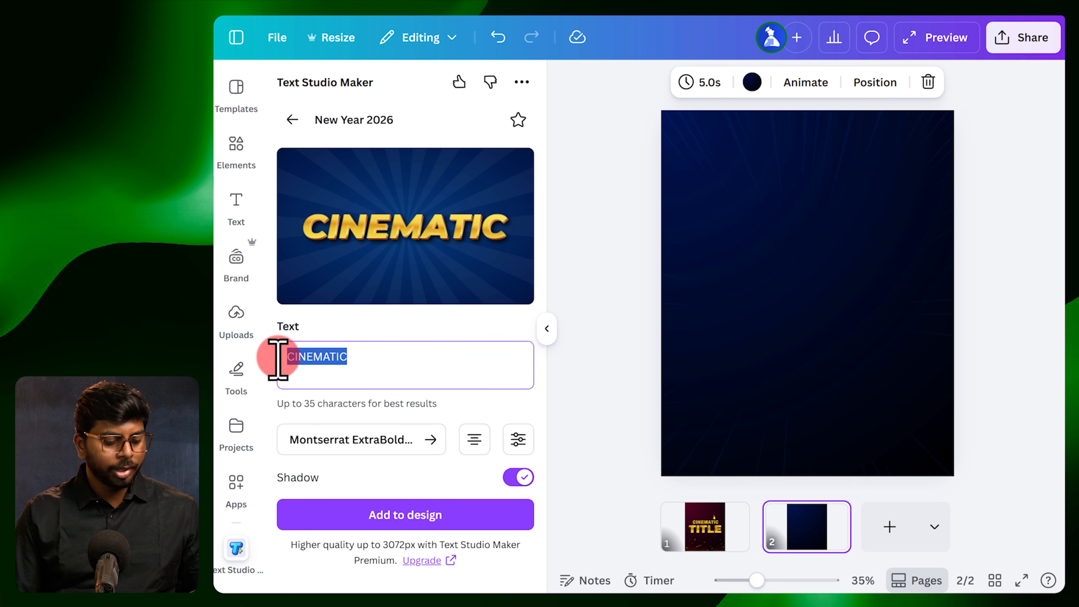
type("FUTURE")
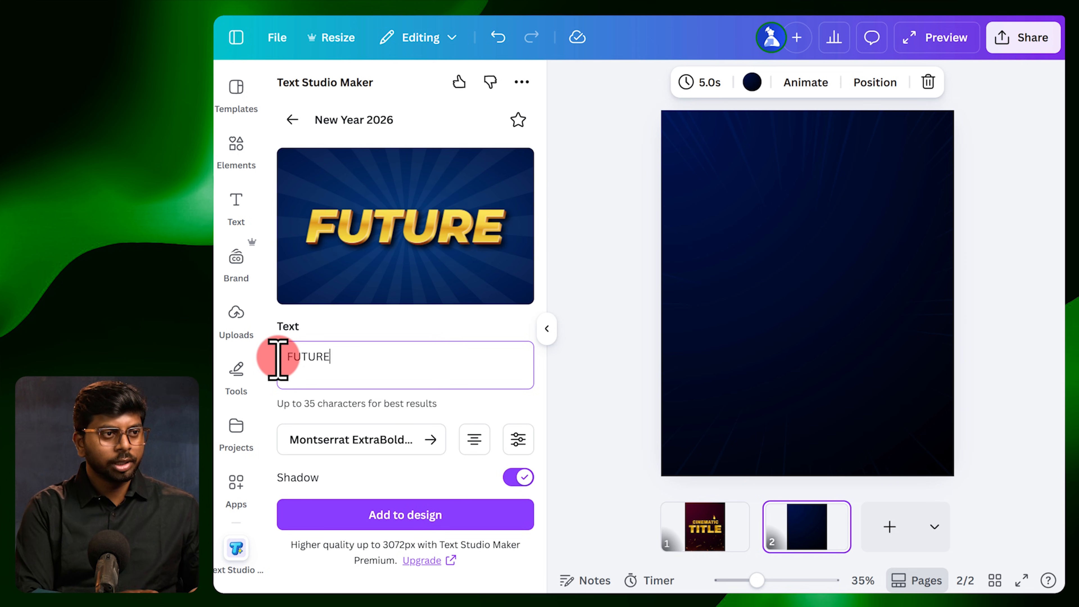
Extend the effect text to FUTURE IS and browse the font library, keeping the Montserrat ExtraBold font.
type(" IS")
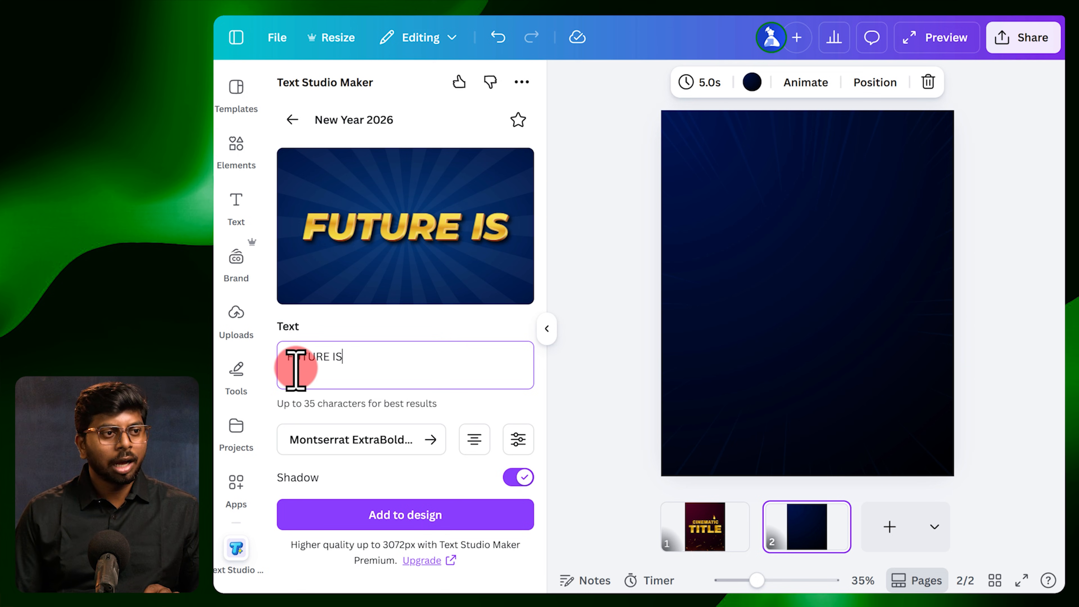
left_click(374, 442)
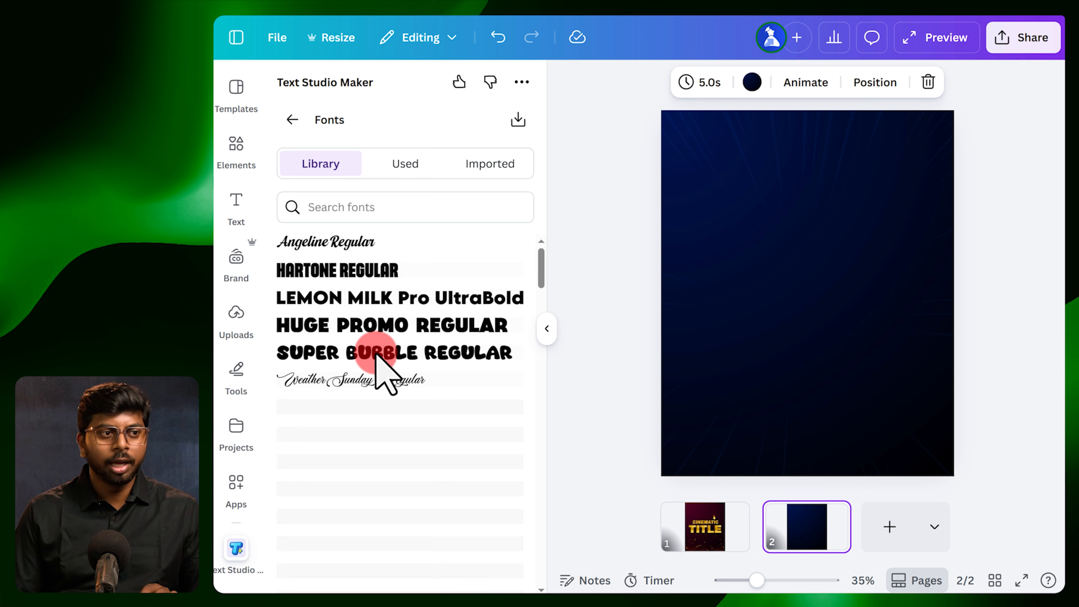
scroll(379, 368, "down", 2)
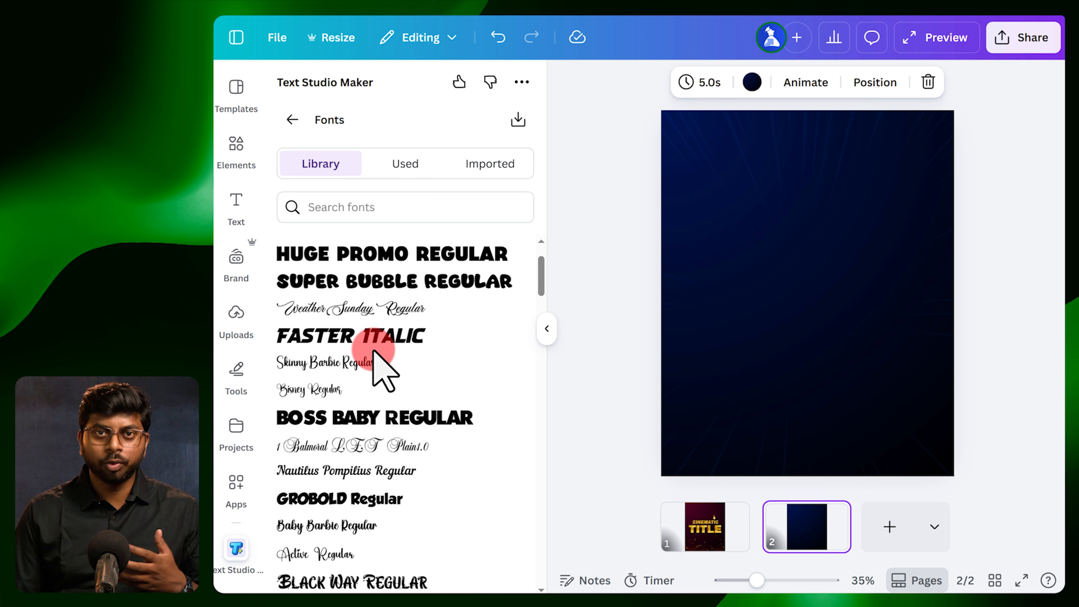
scroll(379, 366, "up", 2)
left_click(291, 120)
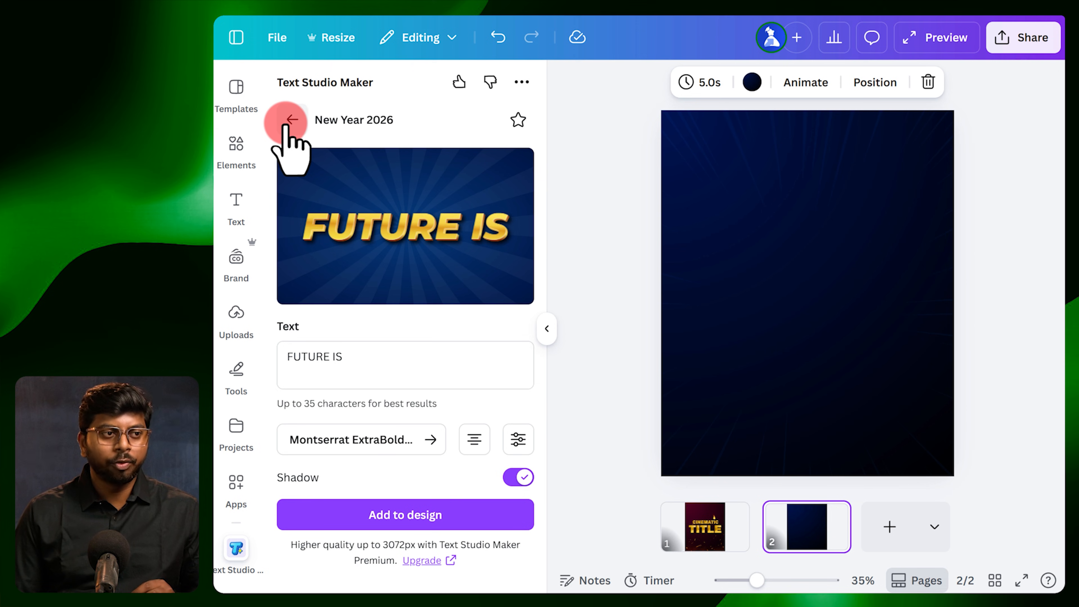
Compare the FUTURE IS effect without and with its shadow, then add the shadowed version to the upper half of page 2.
left_click(519, 479)
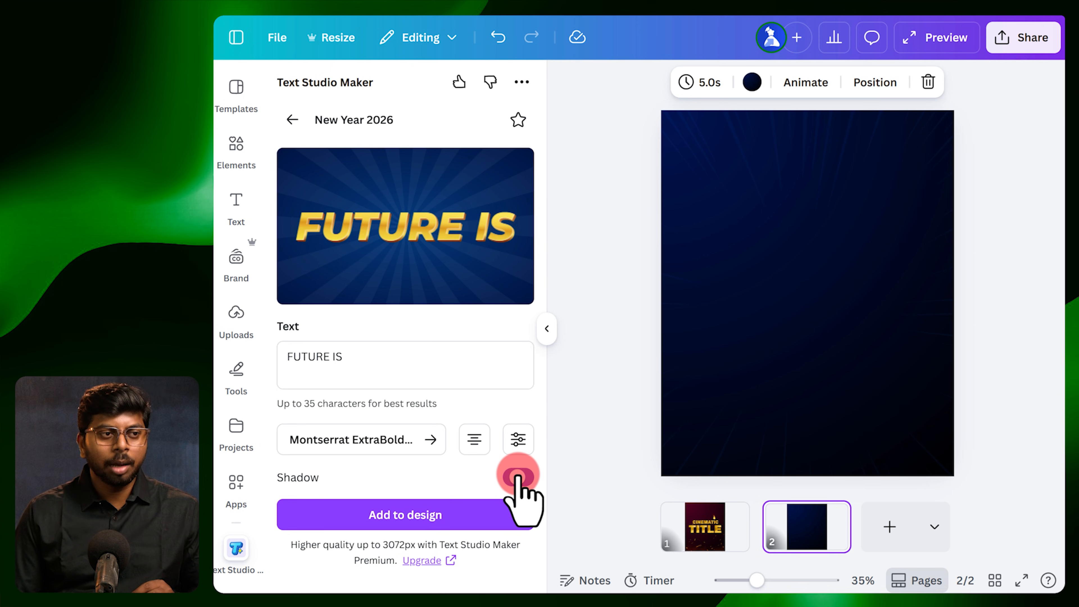
left_click(519, 477)
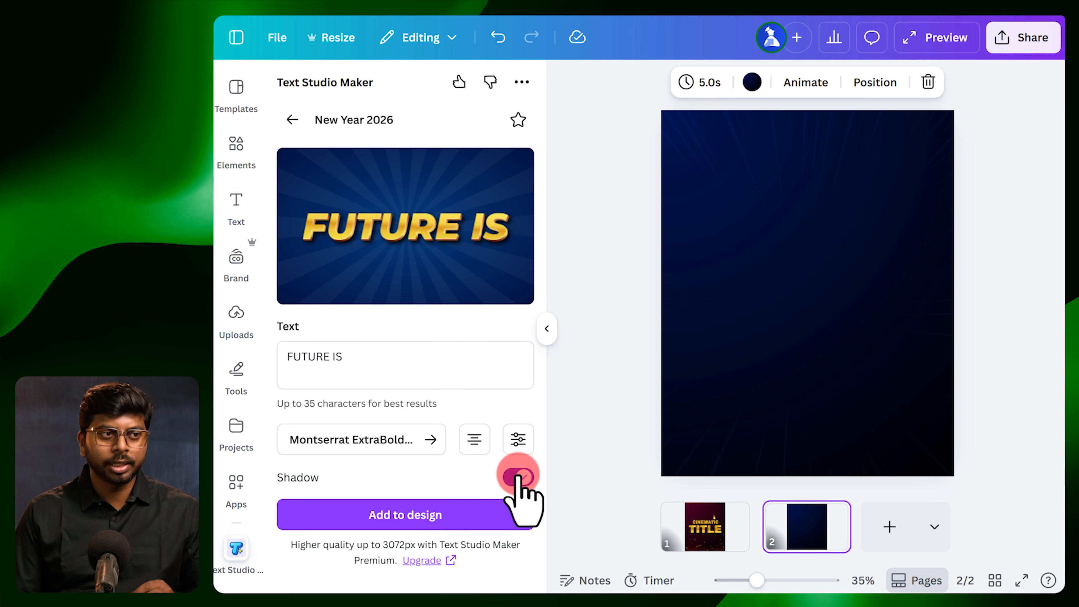
left_click(428, 516)
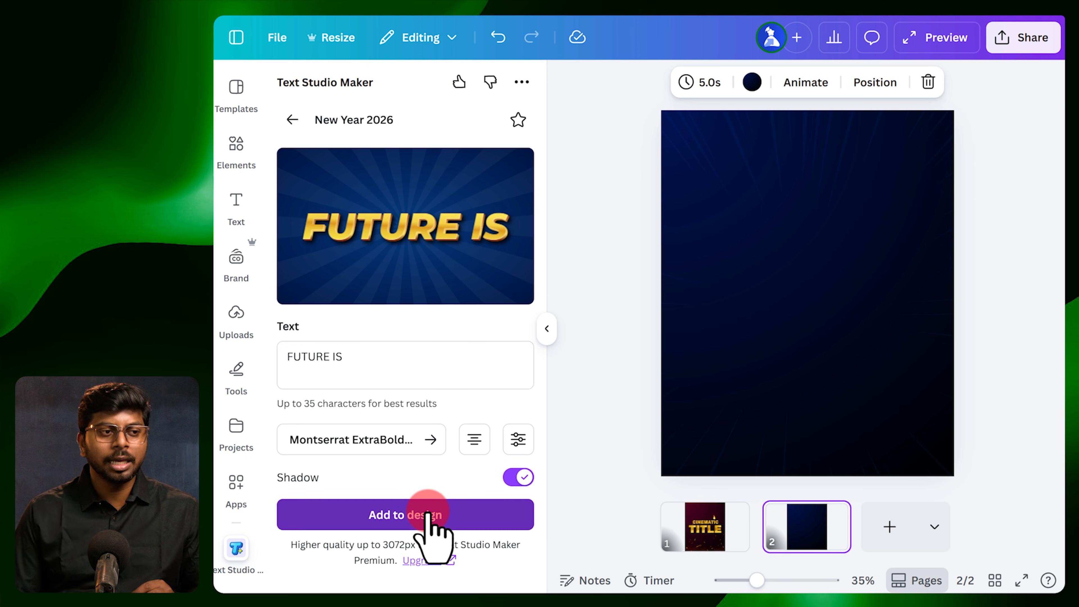
left_click_drag(797, 289, 775, 227)
Choose the GOLD LOGO text effect, replace its text with VISUAL and add it to page 2.
left_click(291, 120)
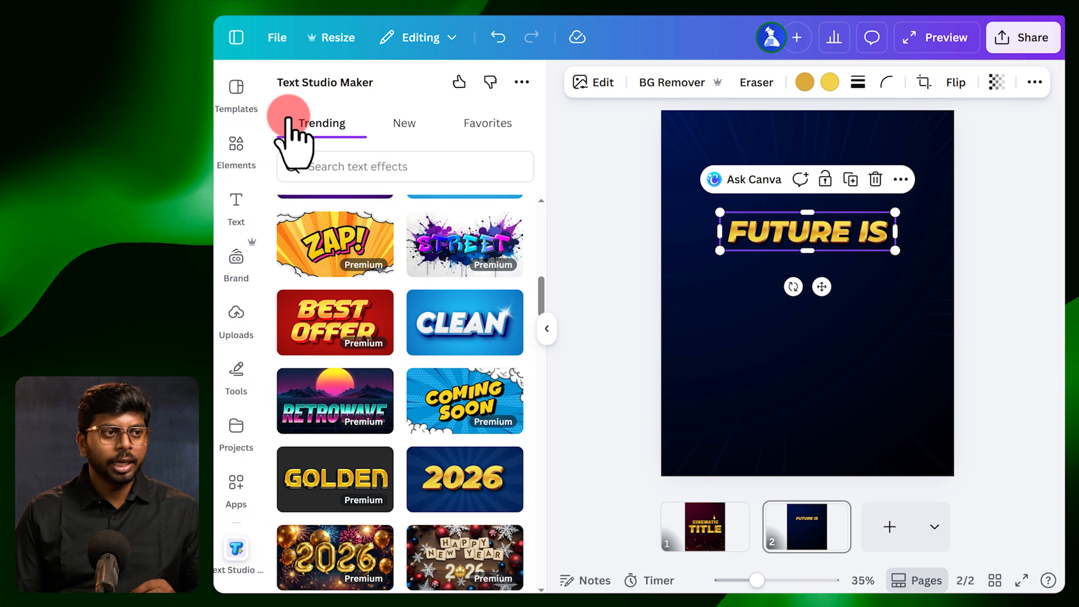
scroll(353, 399, "down", 5)
scroll(366, 397, "up", 1)
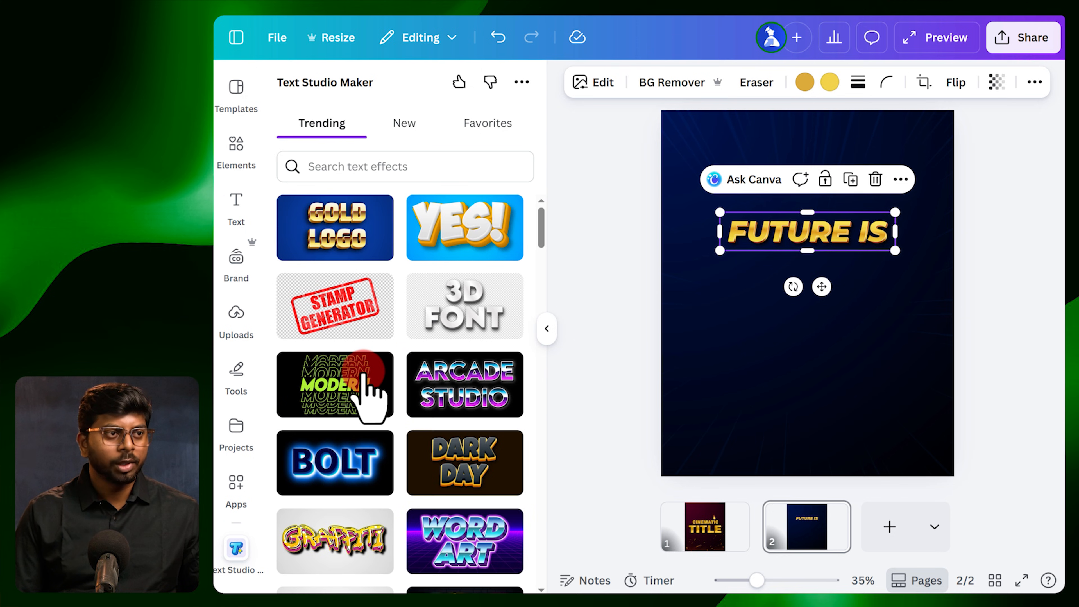
left_click(341, 218)
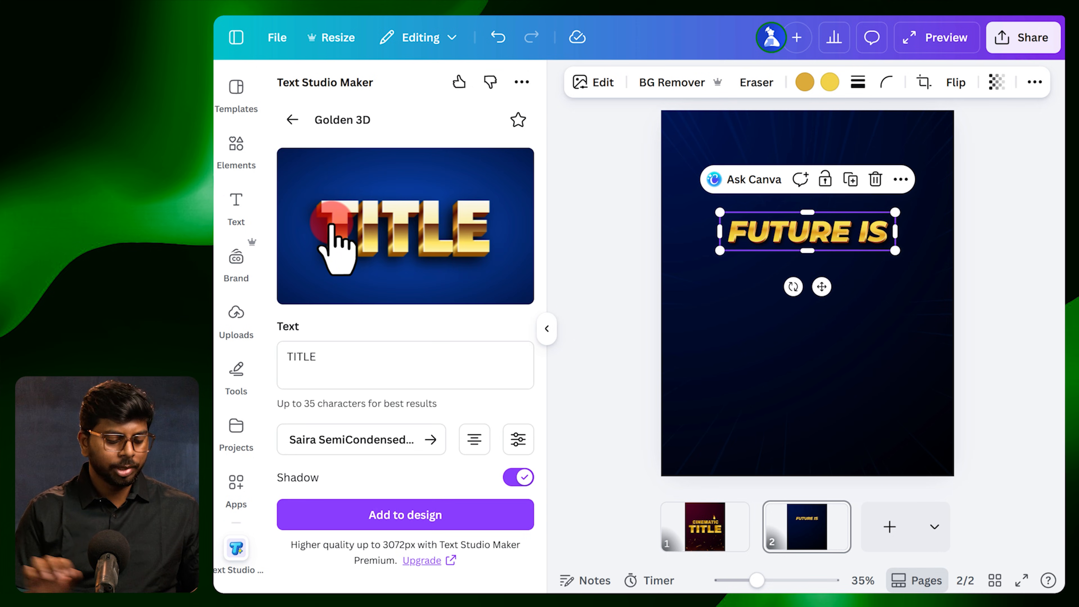
left_click_drag(337, 344, 269, 361)
type("VISUAL")
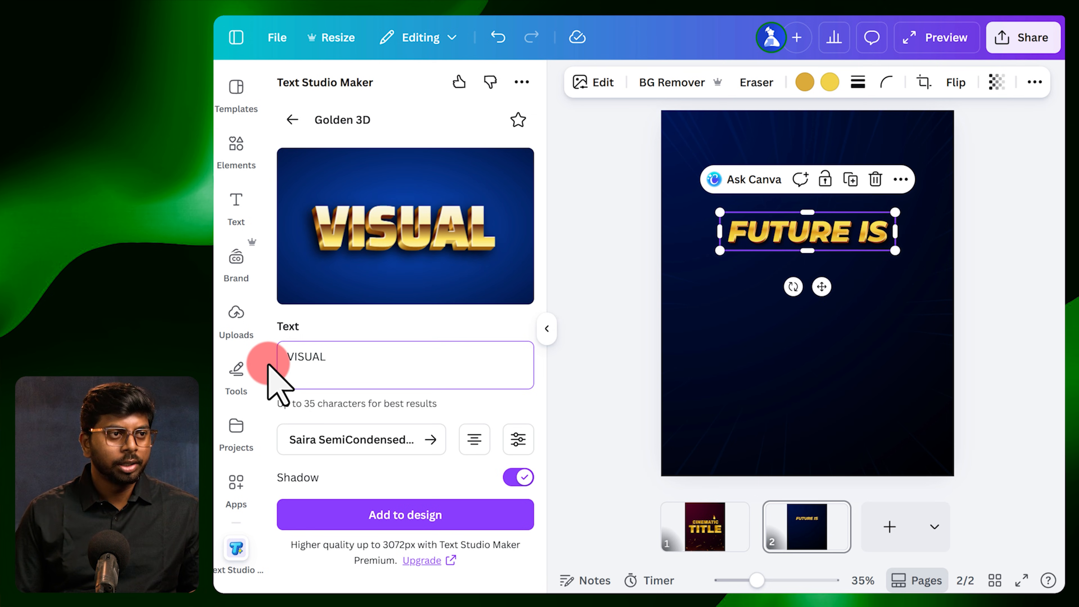
left_click(325, 514)
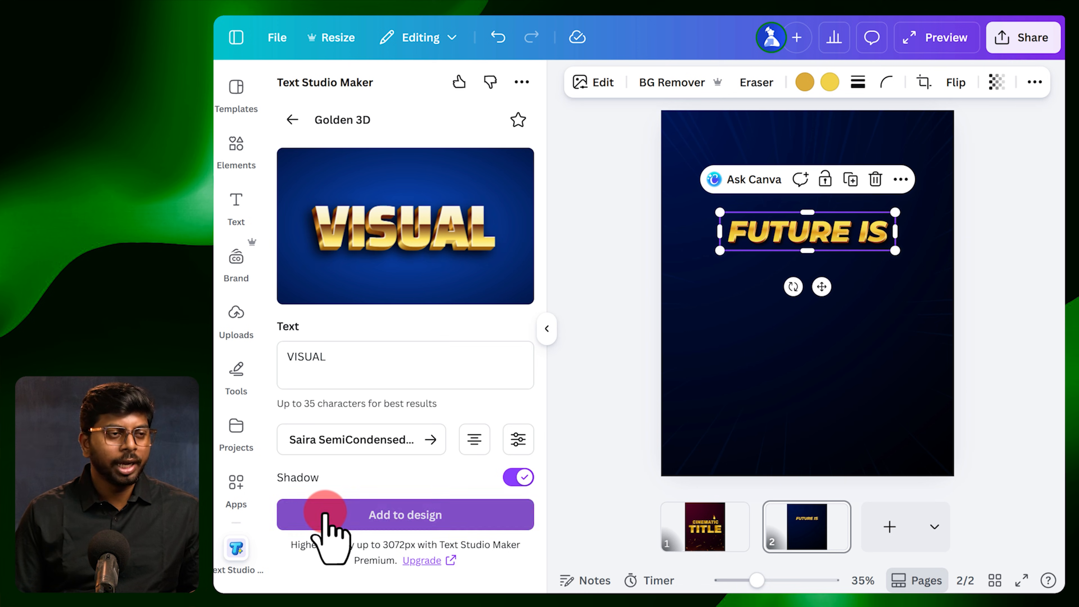
Enlarge and centre the VISUAL text below FUTURE IS, and move FUTURE IS down to sit just above it.
left_click_drag(715, 329, 696, 362)
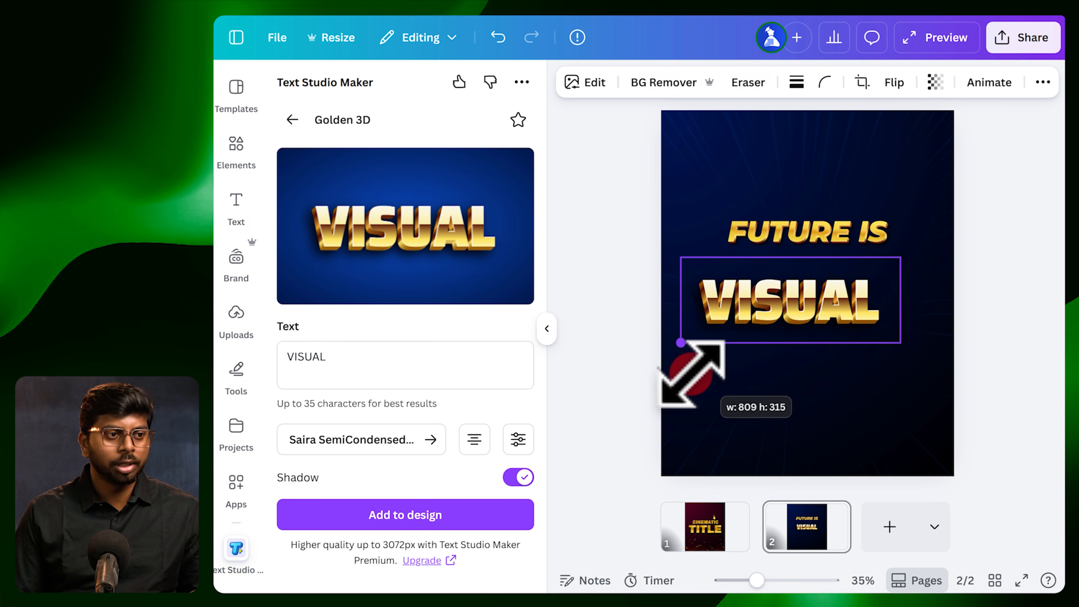
left_click_drag(798, 304, 811, 308)
left_click_drag(923, 345, 895, 319)
left_click(828, 238)
left_click_drag(828, 238, 825, 257)
left_click(990, 267)
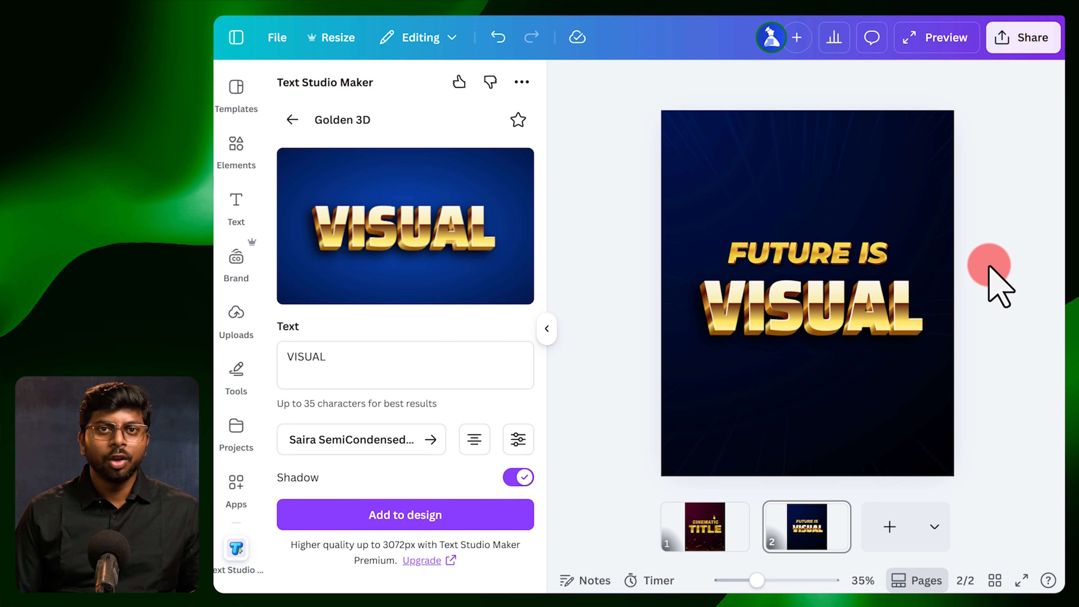
Copy the flame image from page 1 to page 2 and place it above the word IS.
left_click(705, 523)
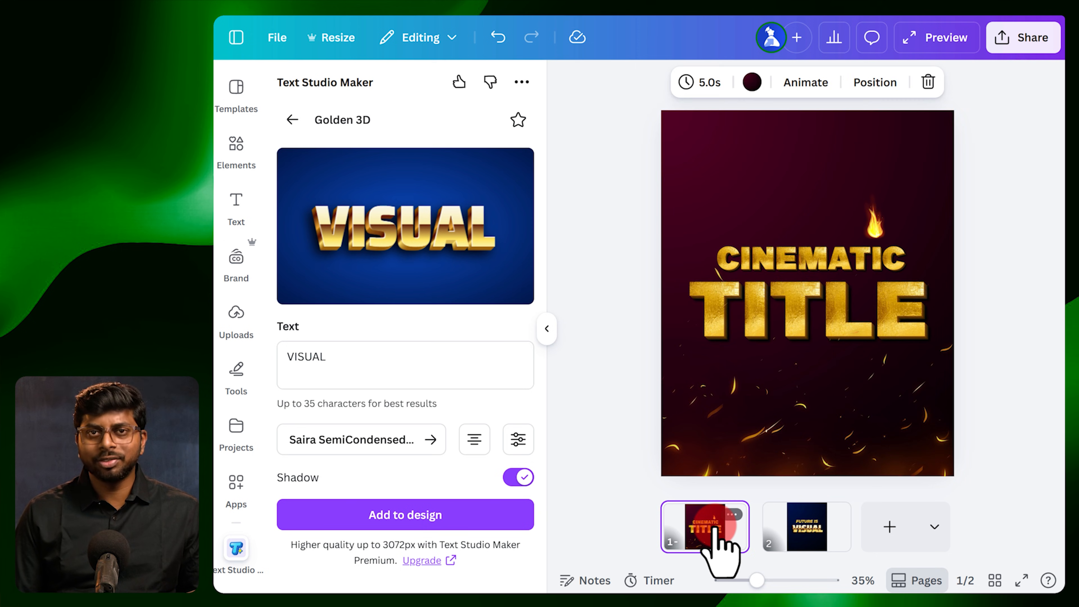
left_click(876, 225)
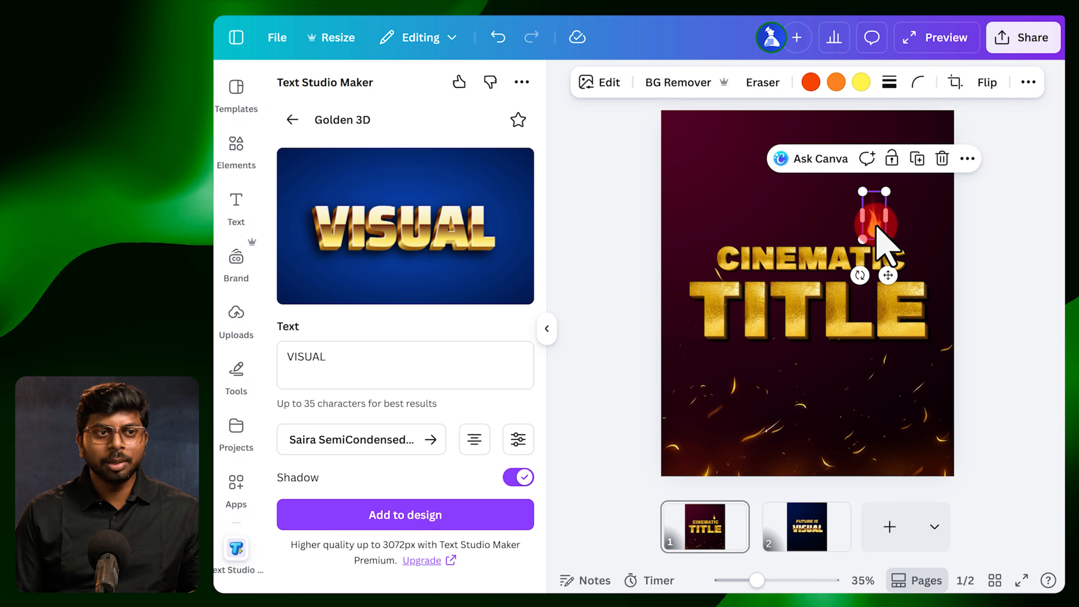
mouse_move(876, 227)
left_mouse_down()
mouse_move(888, 208)
mouse_move(877, 226)
left_mouse_up()
left_click(784, 529)
key("ctrl+v")
mouse_move(869, 227)
left_mouse_down()
mouse_move(874, 217)
mouse_move(867, 222)
left_mouse_up()
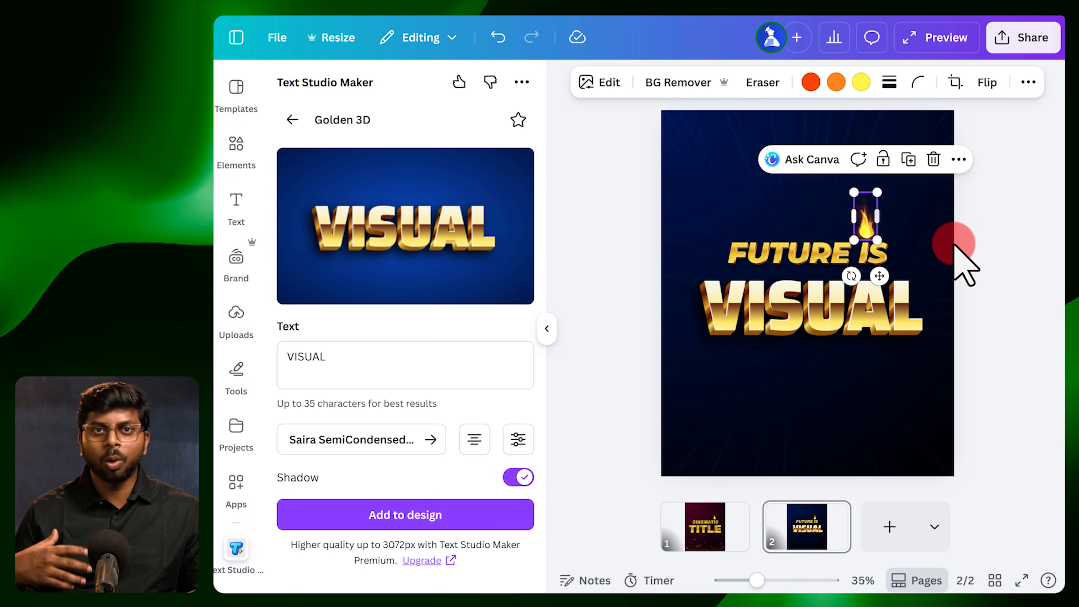
left_click(971, 240)
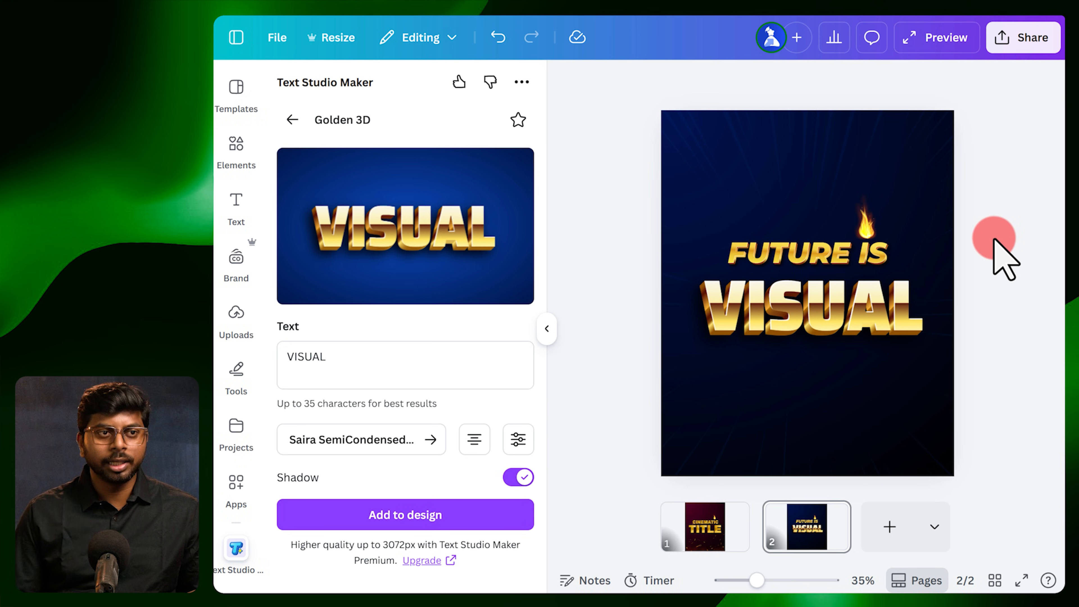